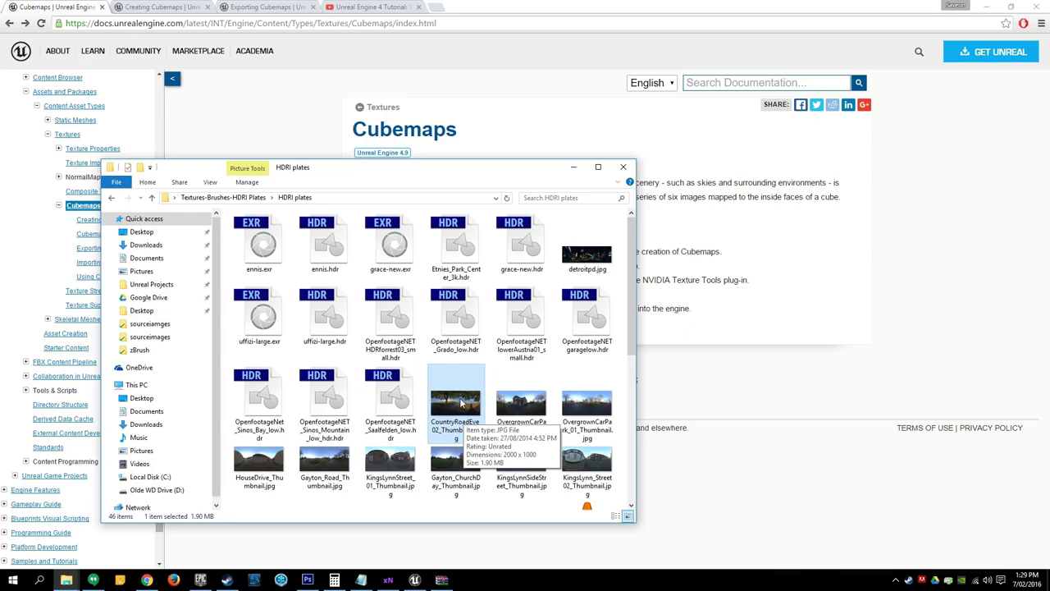
Preview the CountryRoadEve and HouseDrive panoramas, then return to the Cubemaps documentation page.
{"action": "double_click", "coordinate": [461, 401]}
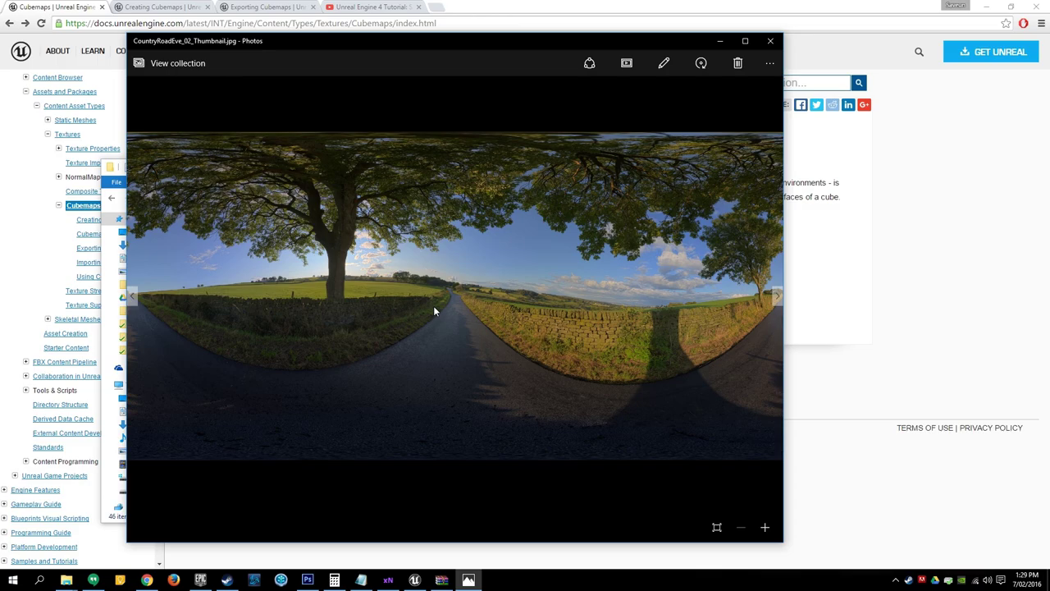
{"action": "key", "text": "Right"}
{"action": "key", "text": "Right"}
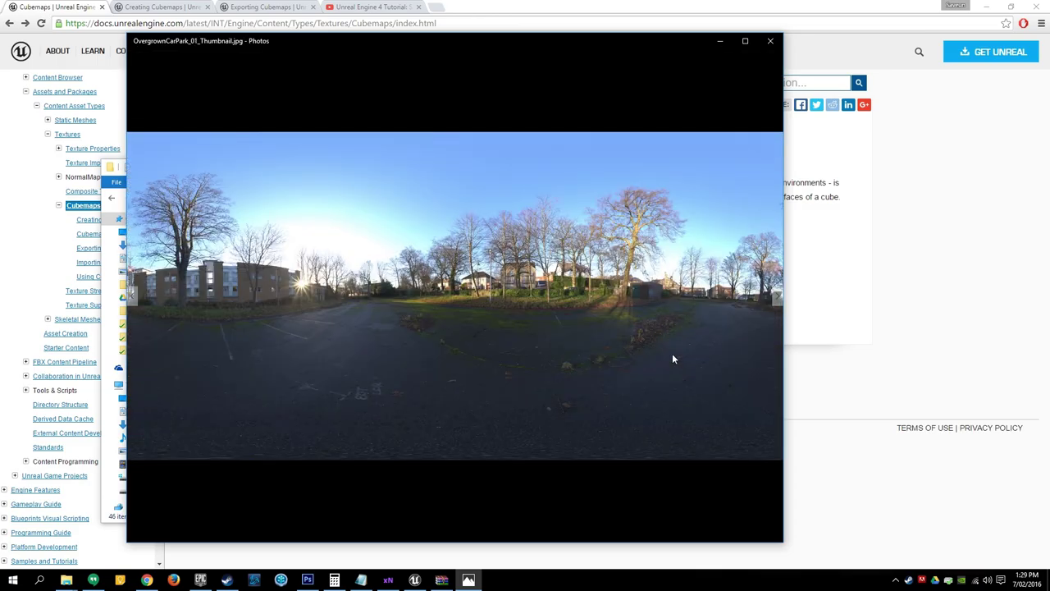
{"action": "key", "text": "Right"}
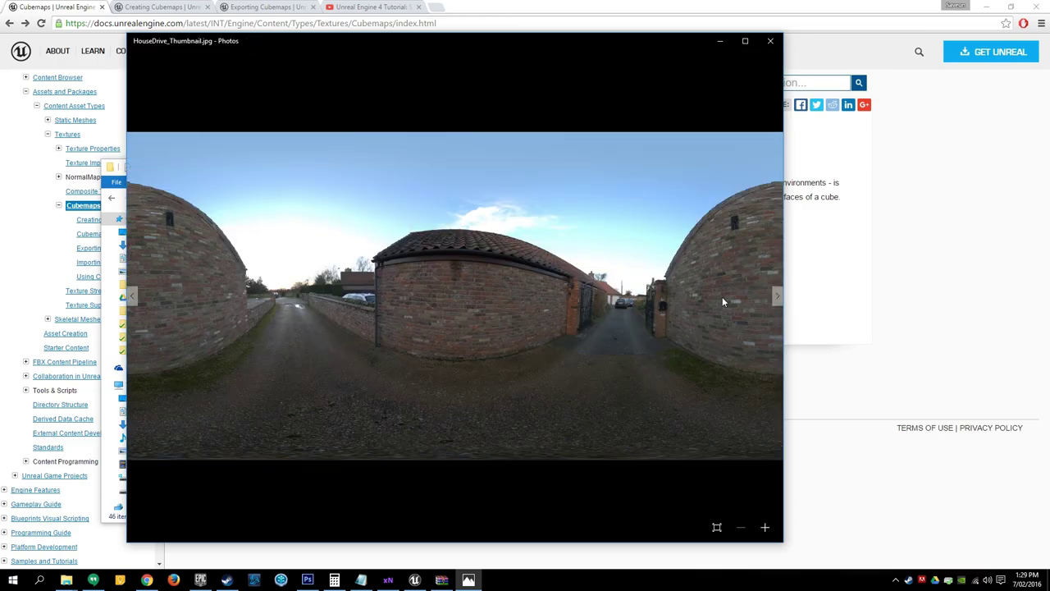
{"action": "left_click", "coordinate": [770, 40]}
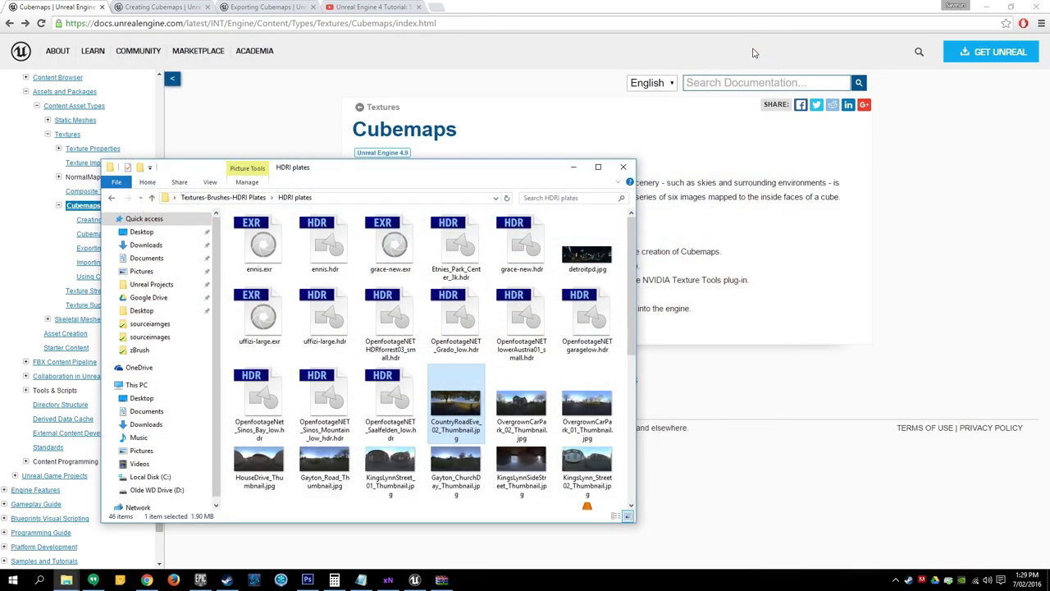
{"action": "left_click", "coordinate": [49, 6]}
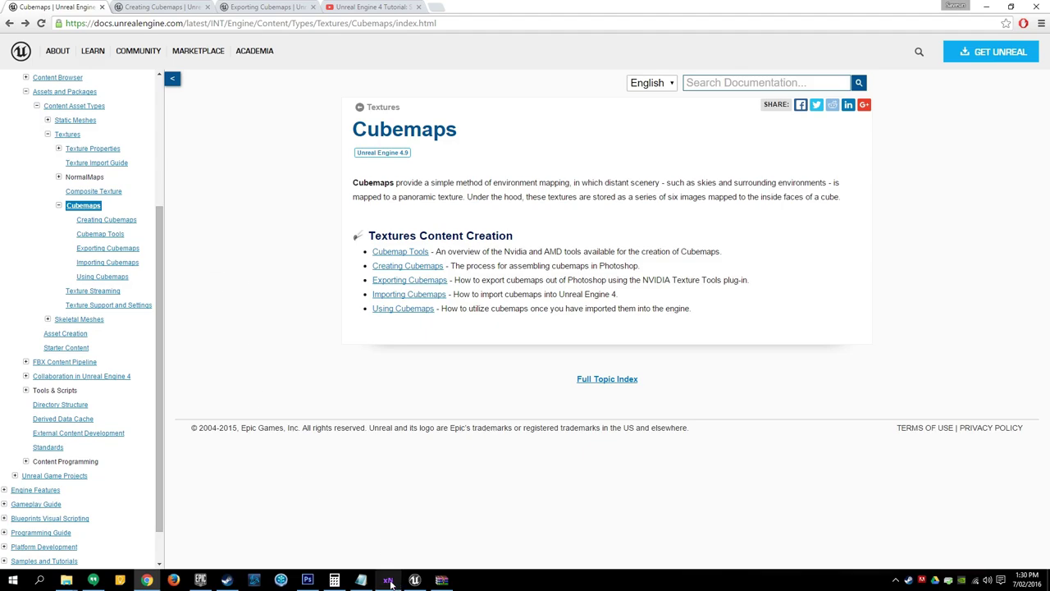
Move the xNormal baking window down-left, then send it behind the documentation page.
{"action": "mouse_move", "coordinate": [391, 580]}
{"action": "left_click", "coordinate": [367, 501]}
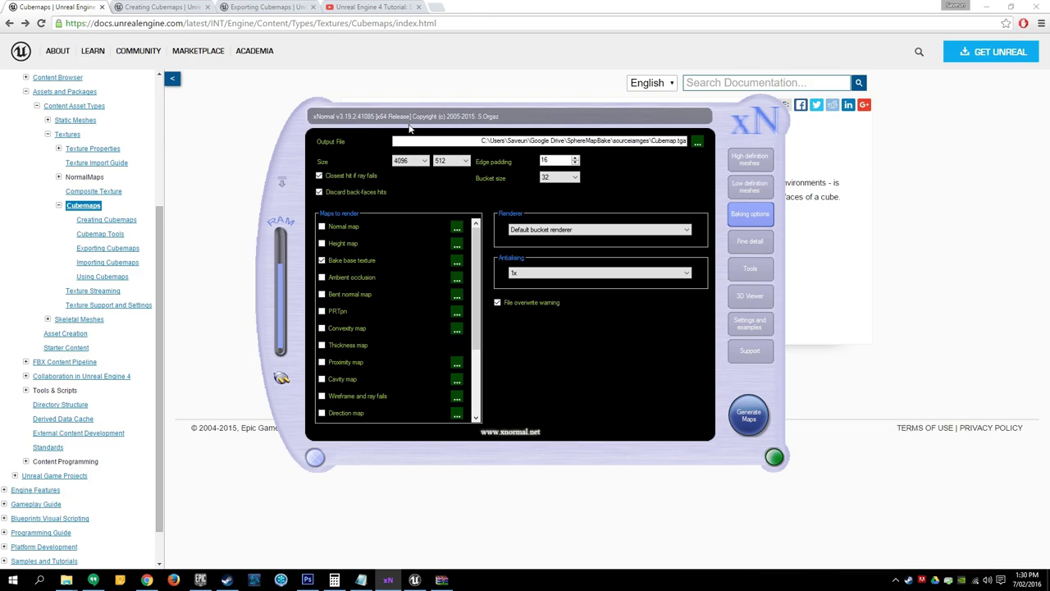
{"action": "left_click_drag", "start_coordinate": [414, 123], "coordinate": [359, 172]}
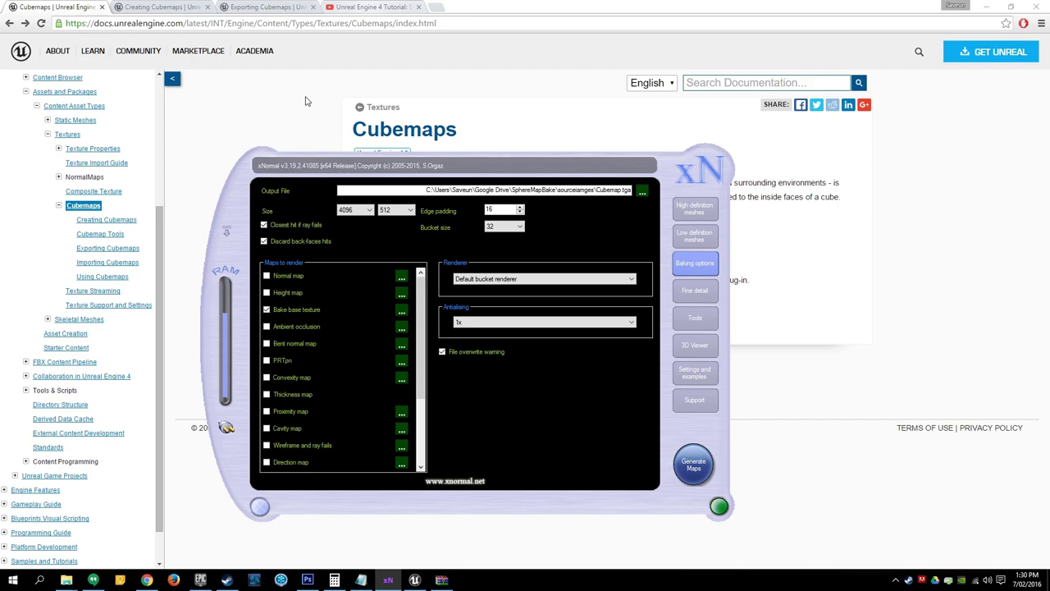
{"action": "left_click", "coordinate": [285, 113]}
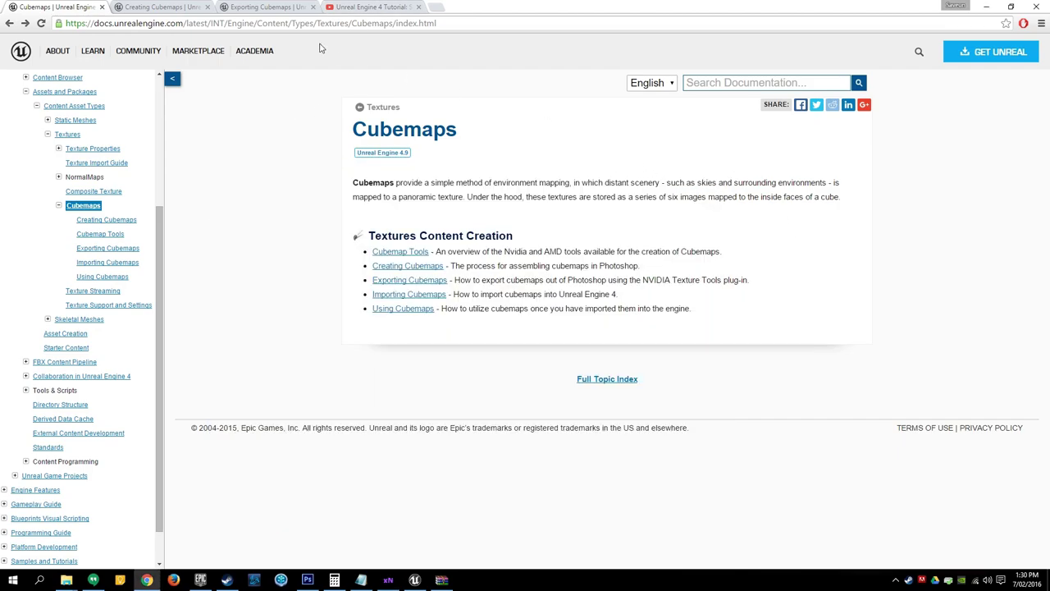
{"action": "mouse_move", "coordinate": [277, 53]}
Open CubeMapBakeAssets.zip and review its SOURCE - SPHERE.obj and TARGET - Cube.obj meshes.
{"action": "left_click", "coordinate": [985, 6]}
{"action": "double_click", "coordinate": [893, 76]}
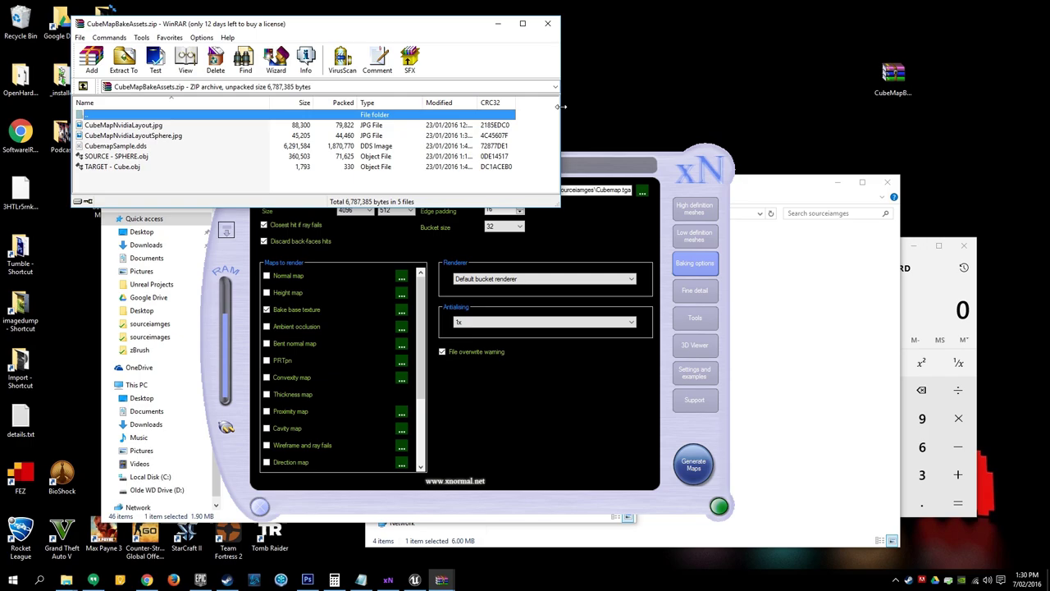
{"action": "left_click_drag", "start_coordinate": [561, 107], "coordinate": [535, 107]}
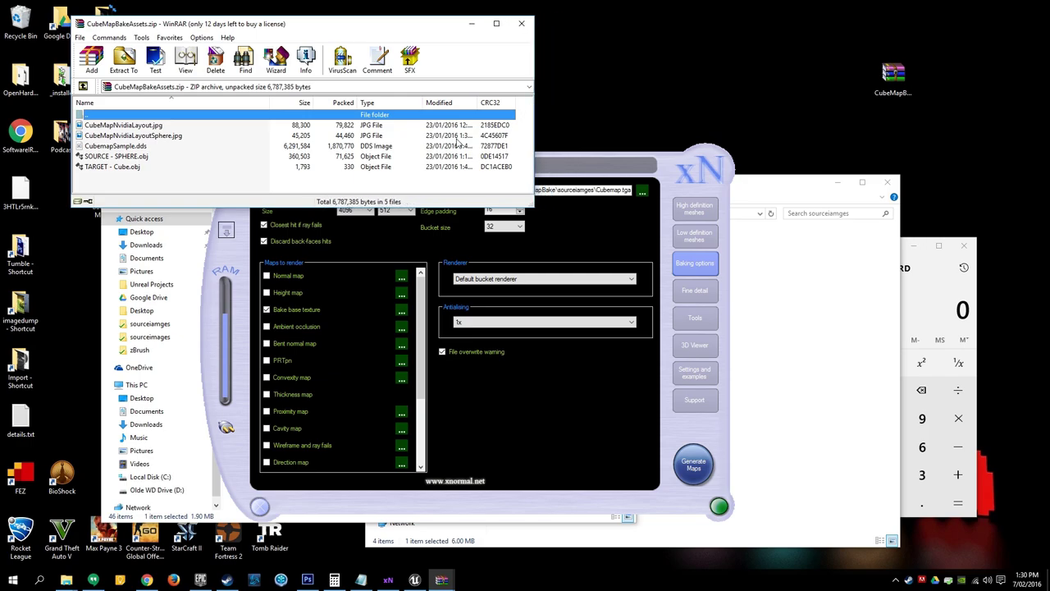
{"action": "left_click", "coordinate": [105, 179]}
{"action": "left_click", "coordinate": [127, 158]}
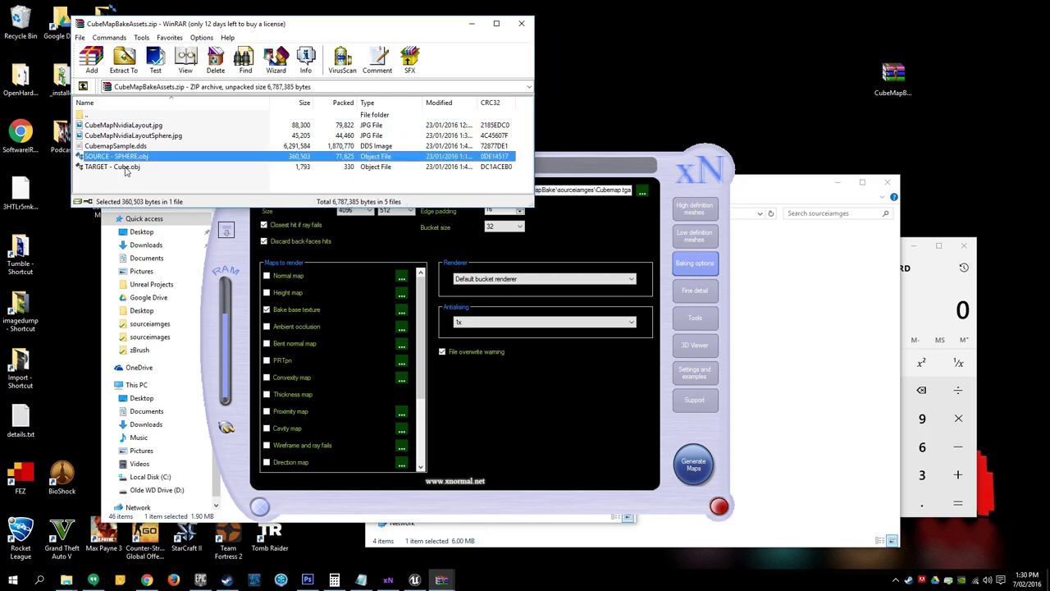
{"action": "left_click", "coordinate": [129, 167]}
{"action": "left_click", "coordinate": [140, 157]}
{"action": "left_click", "coordinate": [131, 168]}
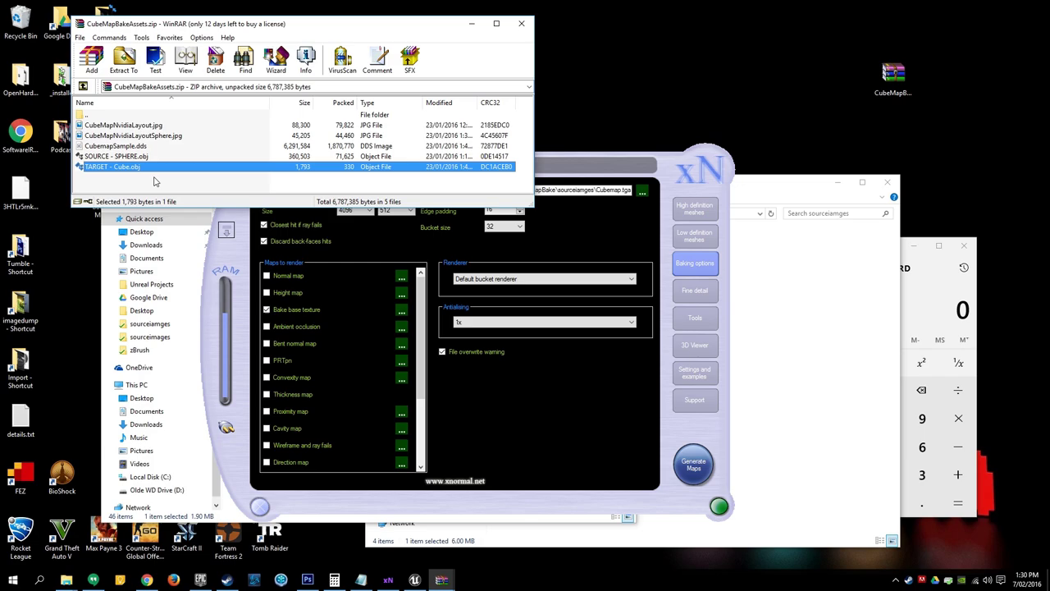
Preview the CountryRoadEve_02_Thumbnail.jpg panorama from the HDRI plates folder.
{"action": "left_click", "coordinate": [103, 358]}
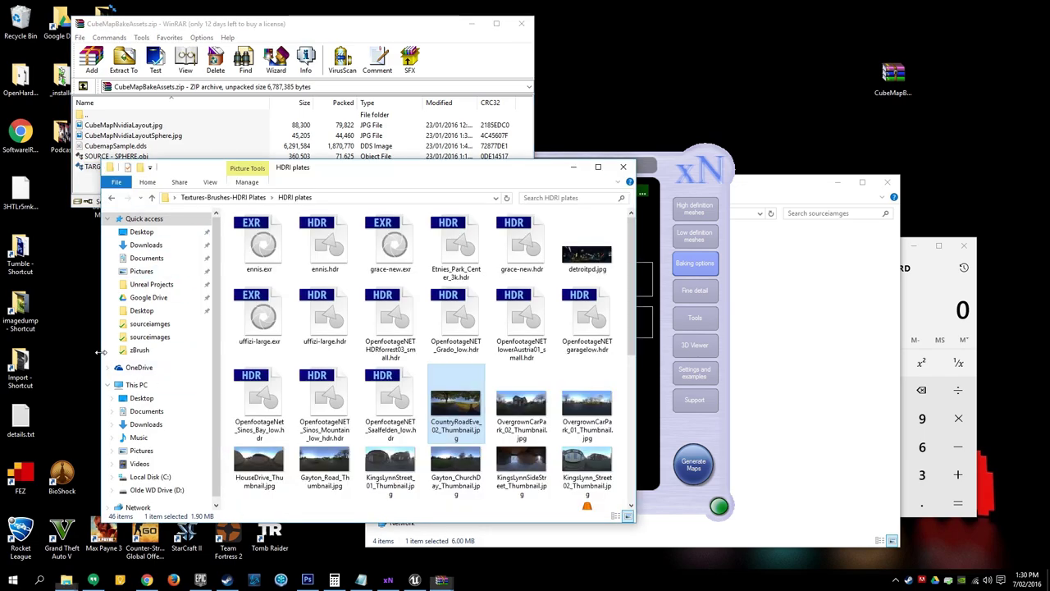
{"action": "double_click", "coordinate": [470, 413]}
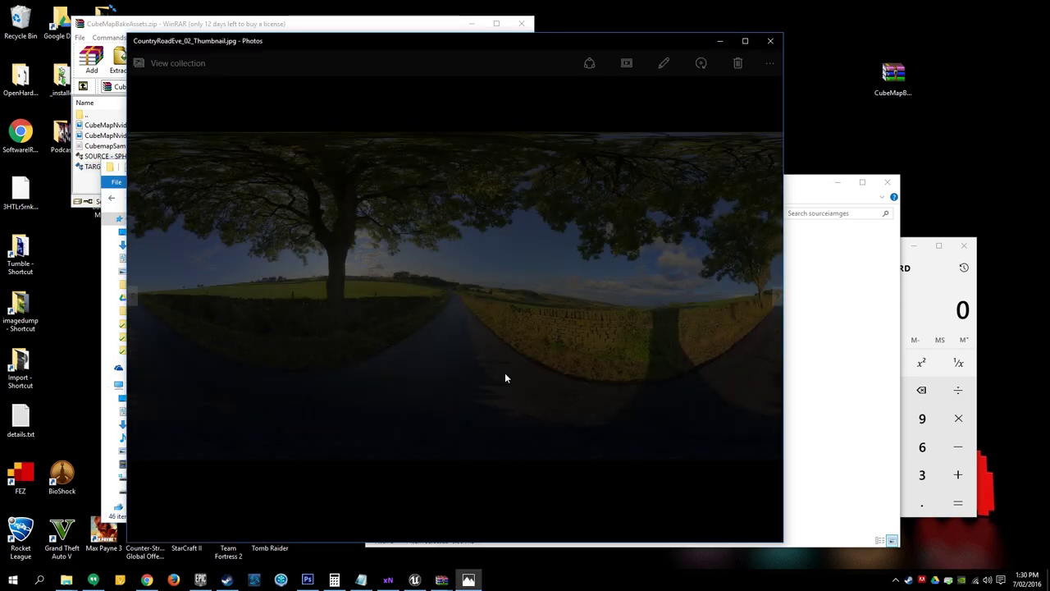
{"action": "left_click", "coordinate": [770, 40]}
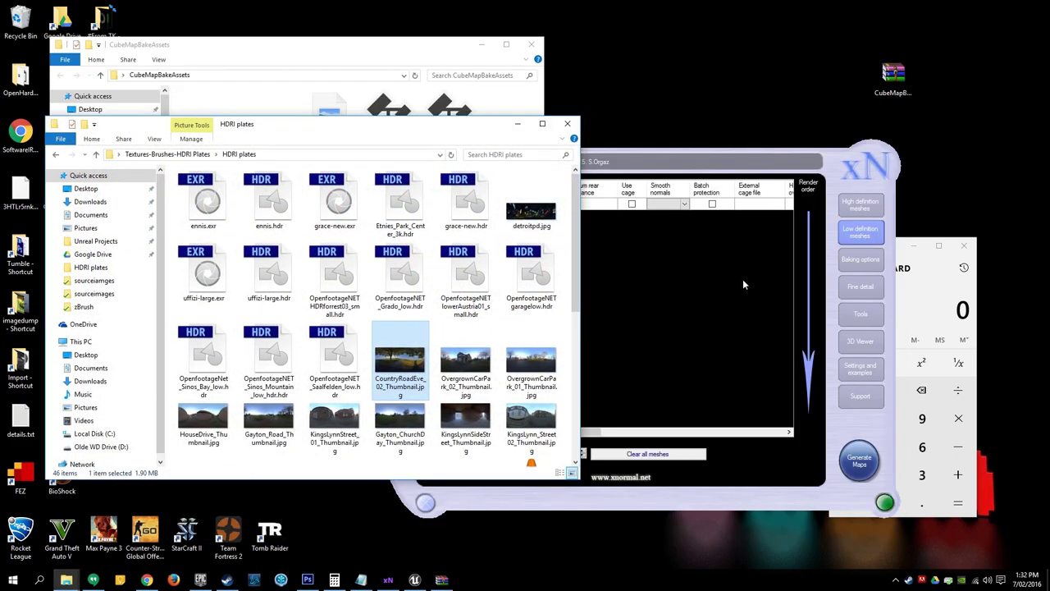
Add SOURCE - SPHERE.obj to xNormal's high-definition meshes list.
{"action": "left_click", "coordinate": [742, 279]}
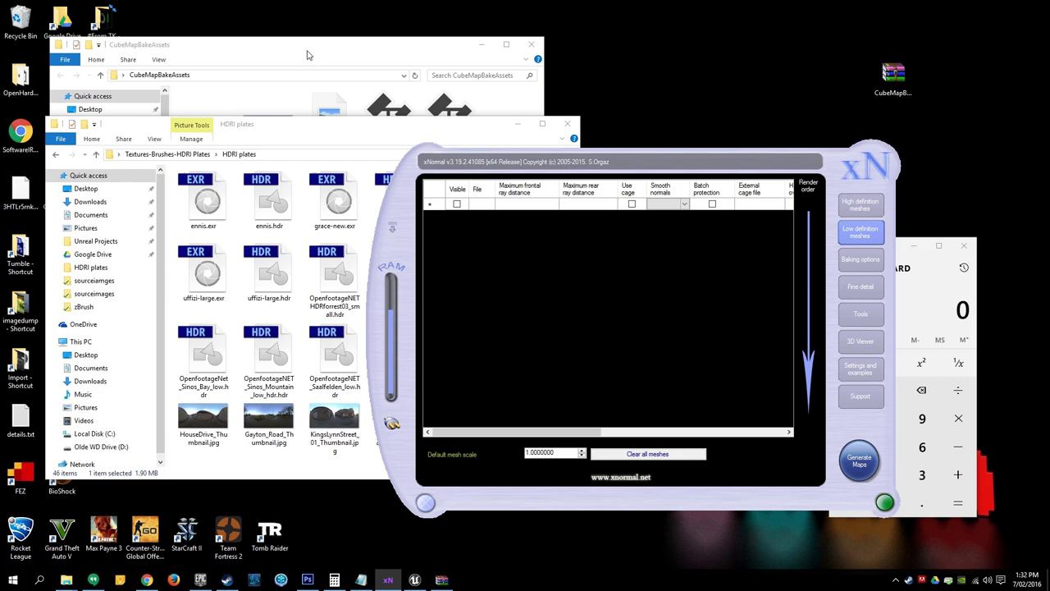
{"action": "left_click", "coordinate": [268, 49]}
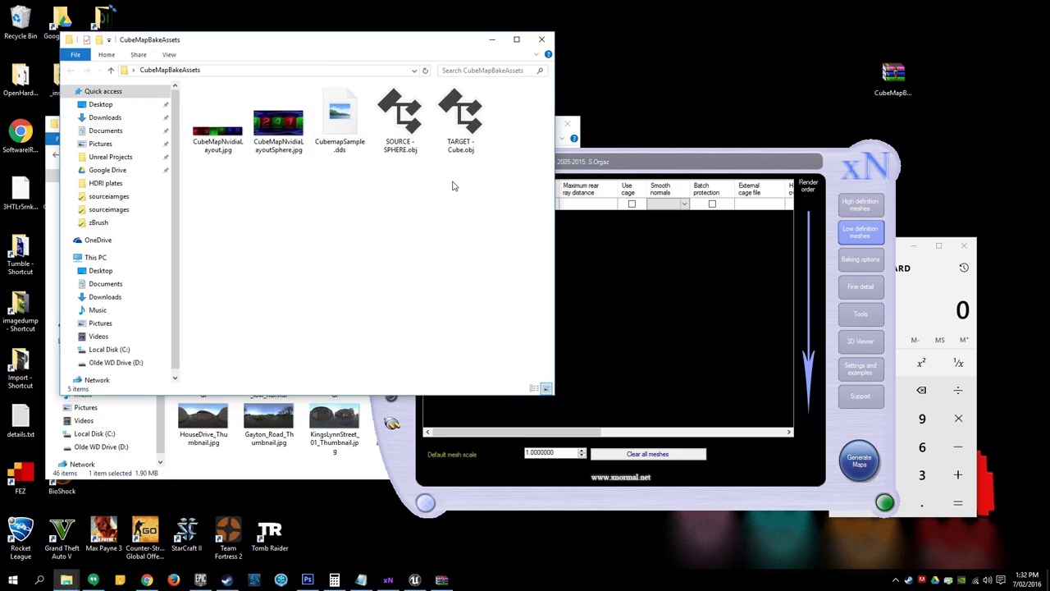
{"action": "left_click", "coordinate": [393, 123]}
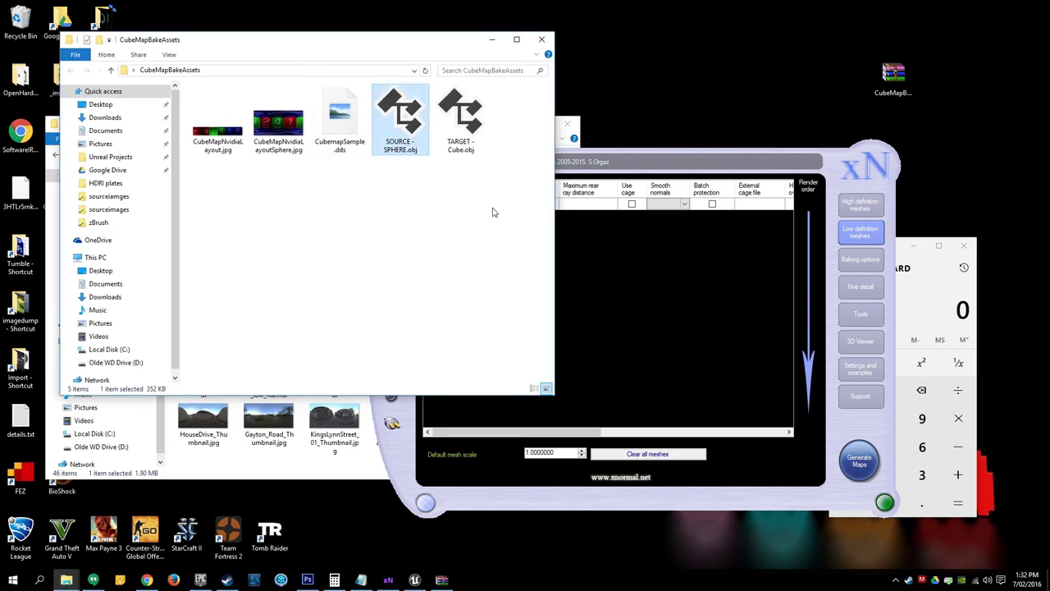
{"action": "left_click_drag", "start_coordinate": [400, 117], "coordinate": [574, 211]}
Add TARGET - Cube.obj as the low-definition mesh, then return to the high-definition list.
{"action": "left_click", "coordinate": [863, 233]}
{"action": "left_click", "coordinate": [550, 127]}
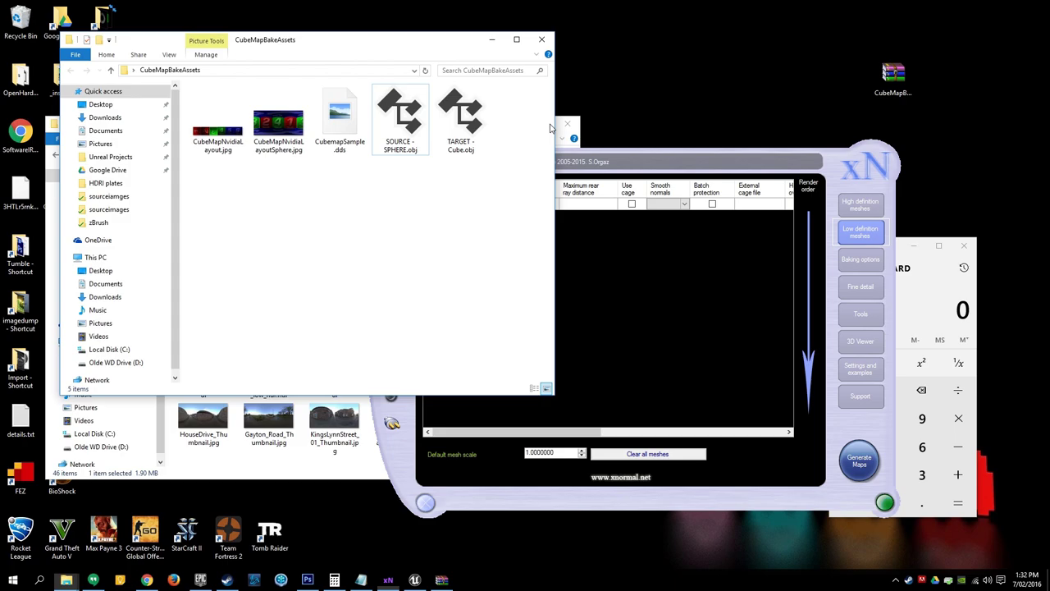
{"action": "left_click", "coordinate": [480, 143]}
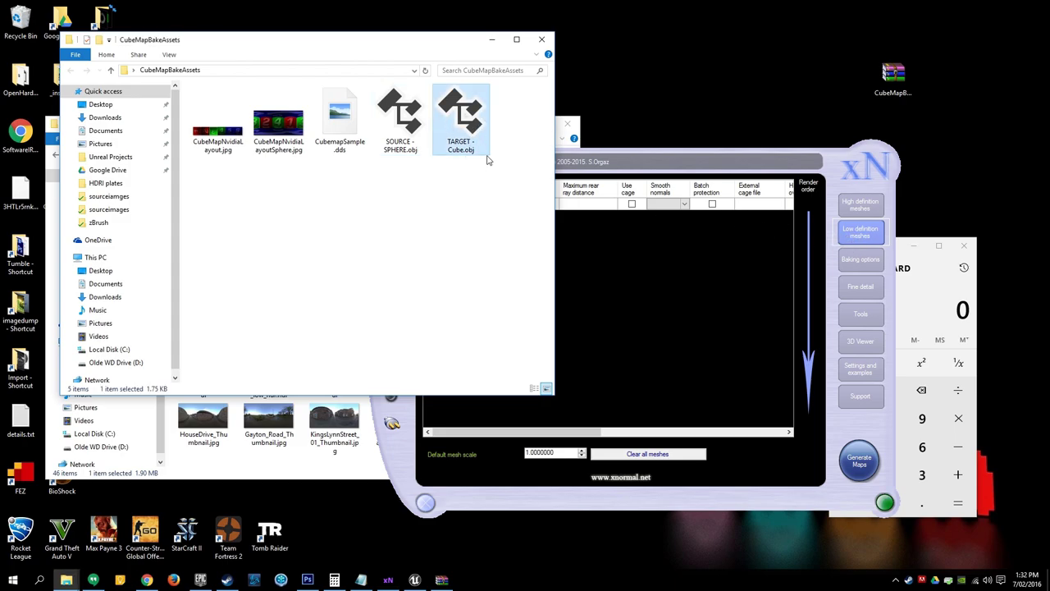
{"action": "left_click_drag", "start_coordinate": [459, 112], "coordinate": [712, 269]}
{"action": "left_click", "coordinate": [877, 205]}
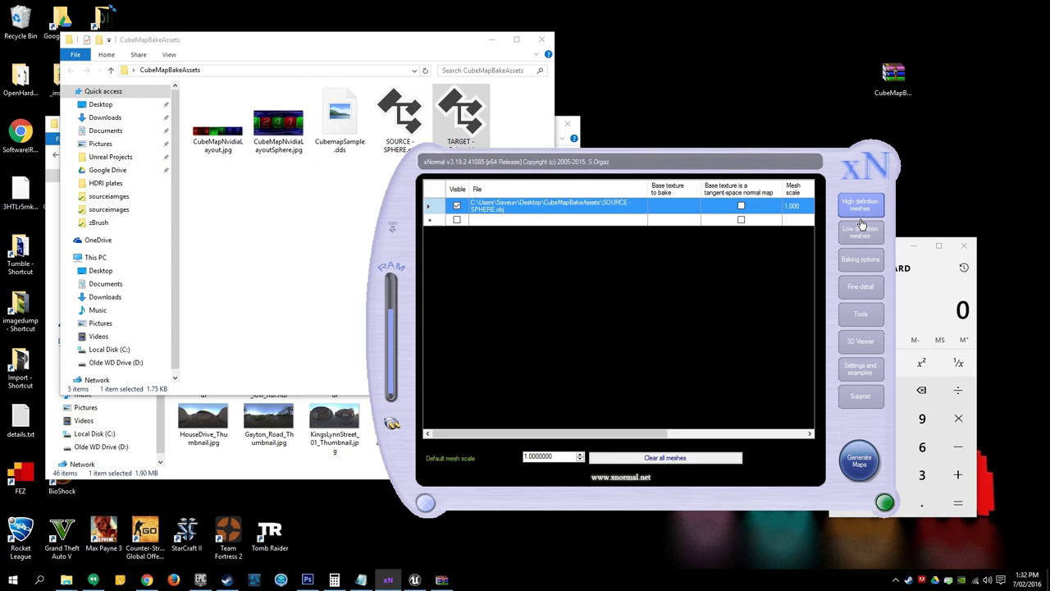
Start picking a base texture for the sphere mesh and copy the HDRI plates folder path.
{"action": "right_click", "coordinate": [666, 210]}
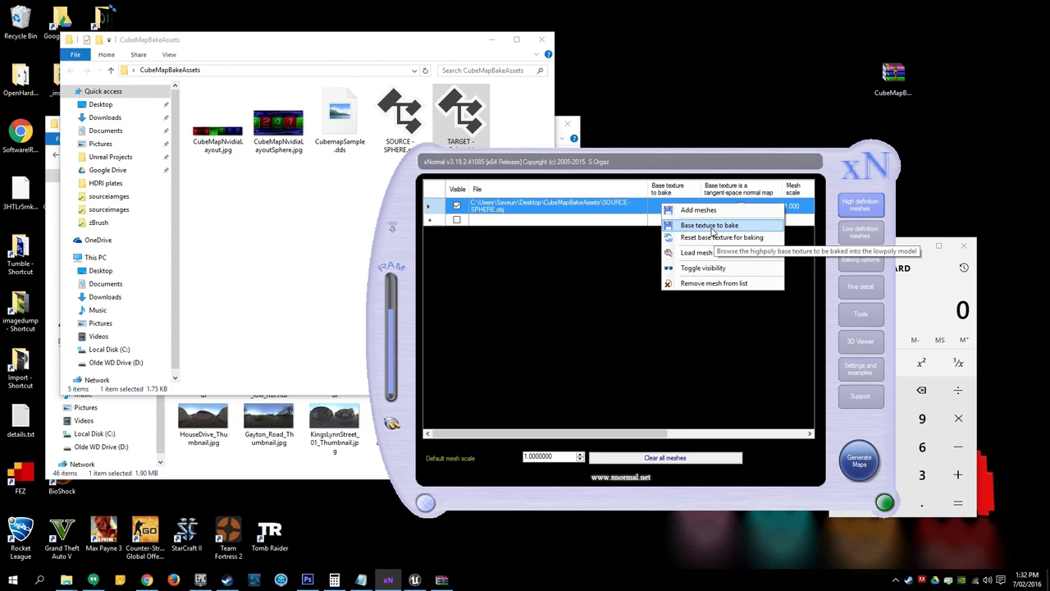
{"action": "left_click", "coordinate": [710, 226]}
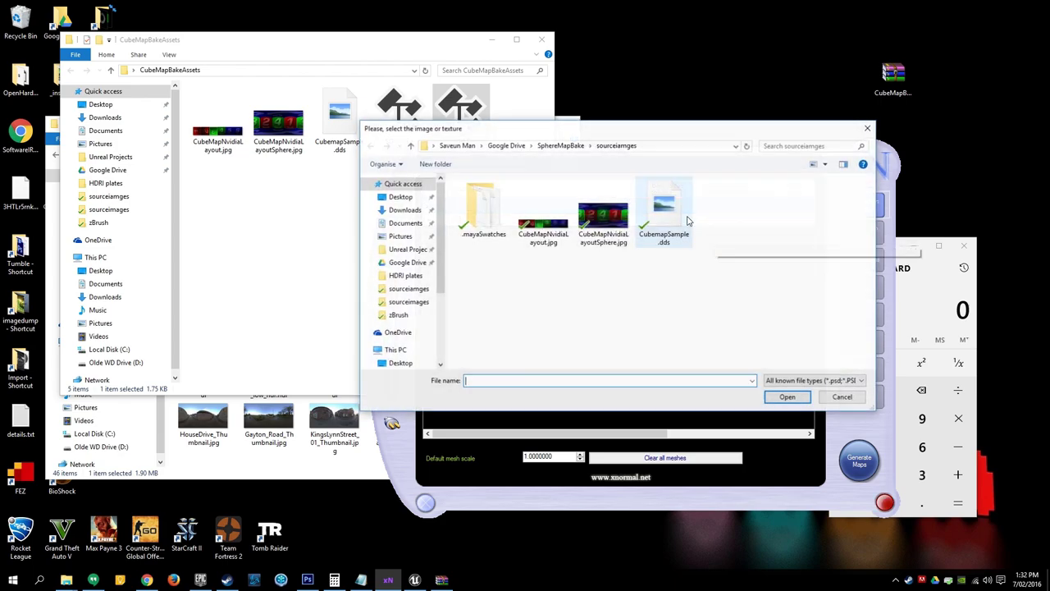
{"action": "left_click", "coordinate": [400, 198]}
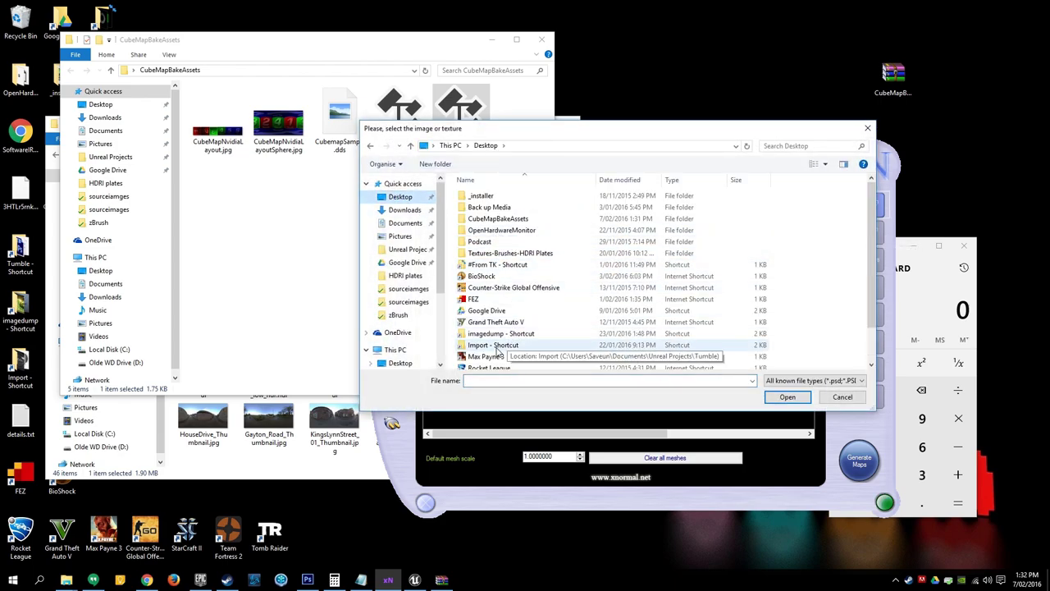
{"action": "left_click", "coordinate": [334, 425]}
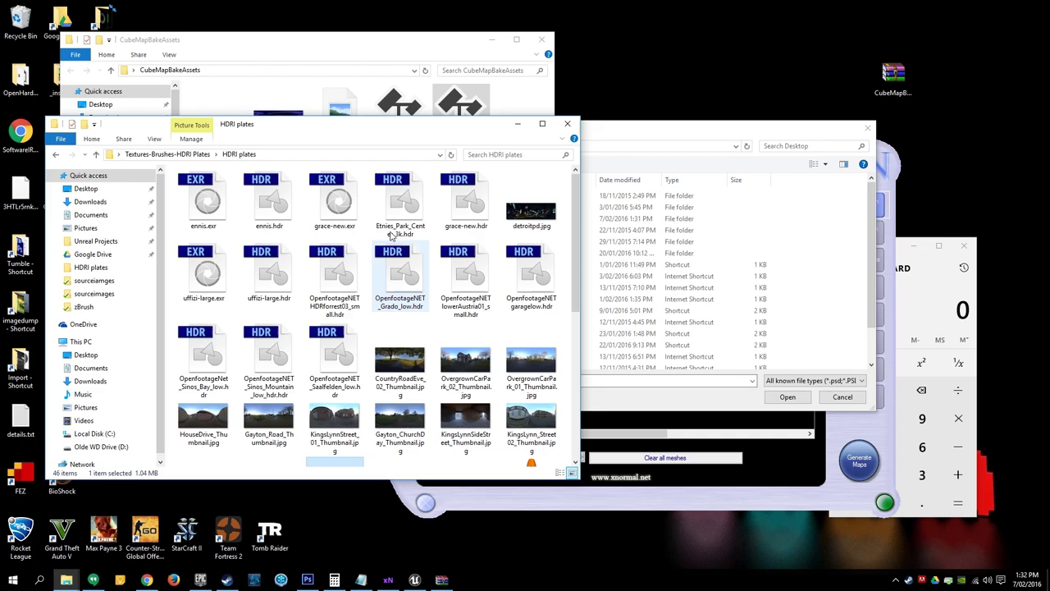
{"action": "left_click", "coordinate": [279, 155]}
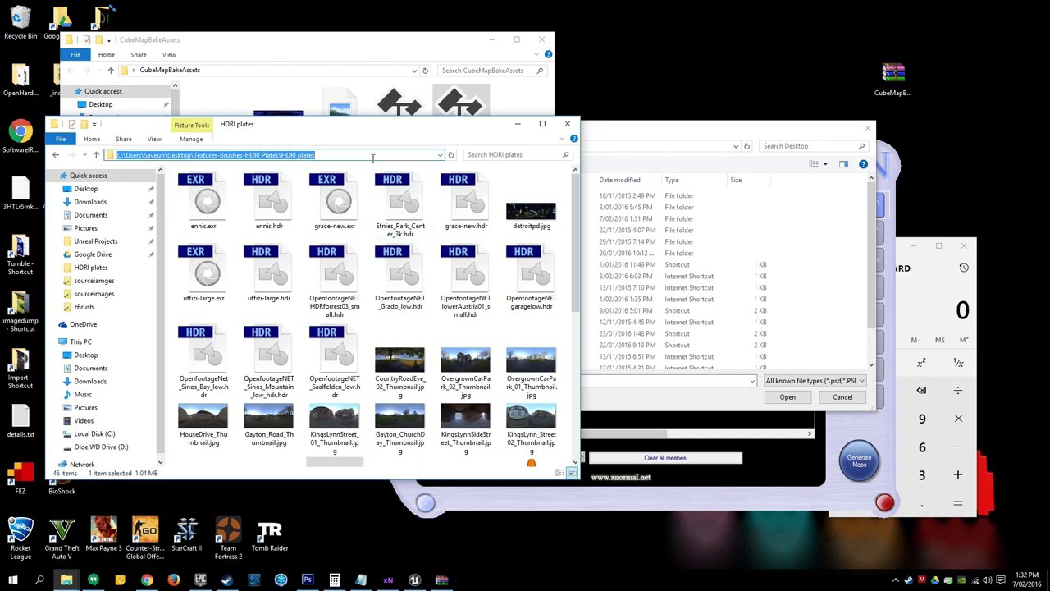
{"action": "key", "text": "ctrl+c"}
Go to the HDRI plates folder and load Halibut-Point-State-Park-Pond-02-1024x512.jpg as the texture.
{"action": "left_click", "coordinate": [671, 146]}
{"action": "key", "text": "ctrl+v"}
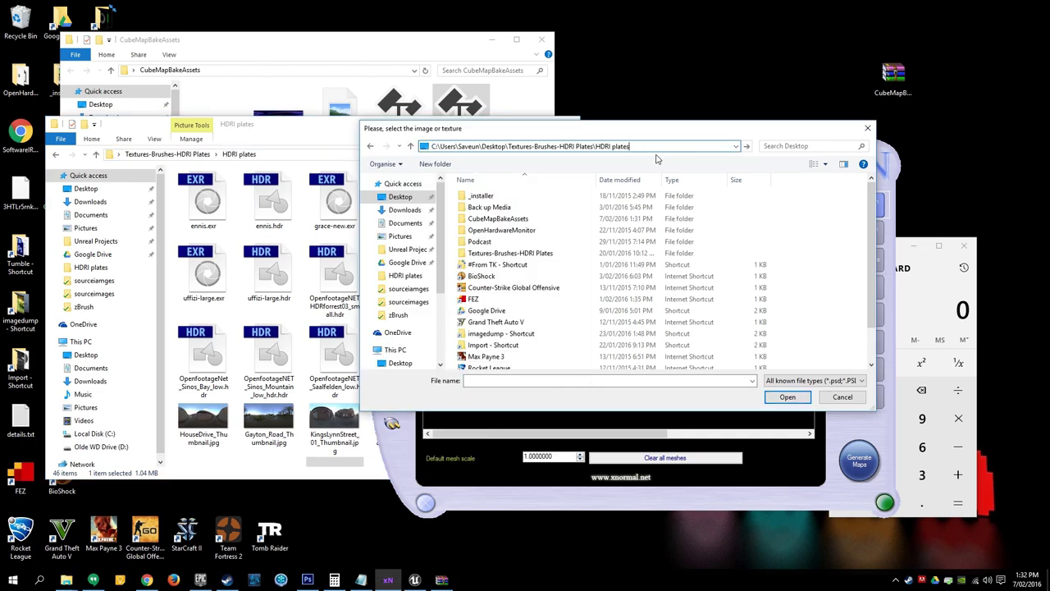
{"action": "key", "text": "Return"}
{"action": "left_click", "coordinate": [716, 248]}
{"action": "scroll", "coordinate": [693, 241], "scroll_direction": "down", "scroll_amount": 2}
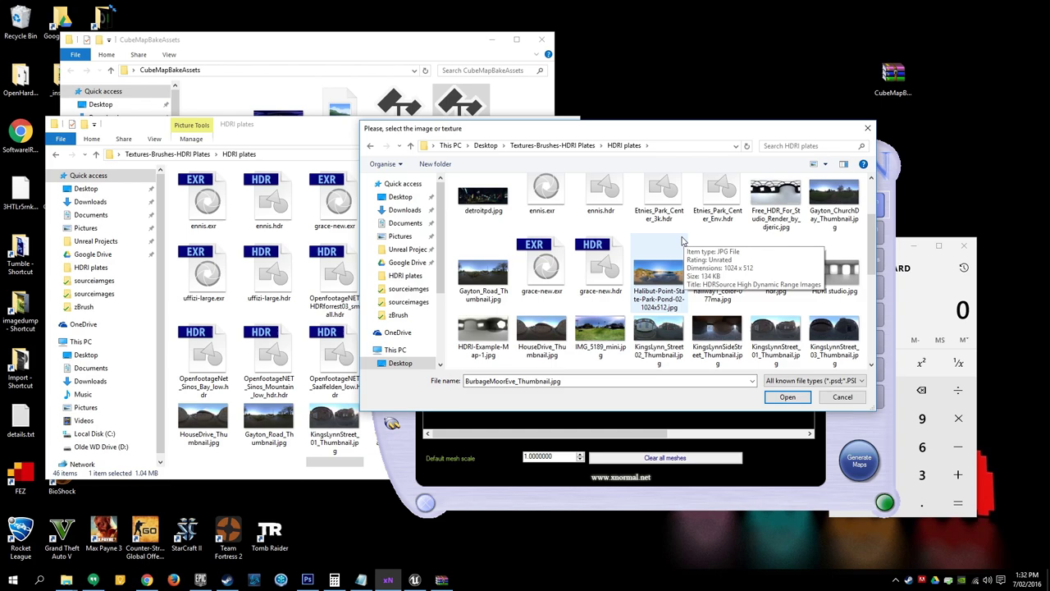
{"action": "left_click", "coordinate": [657, 291]}
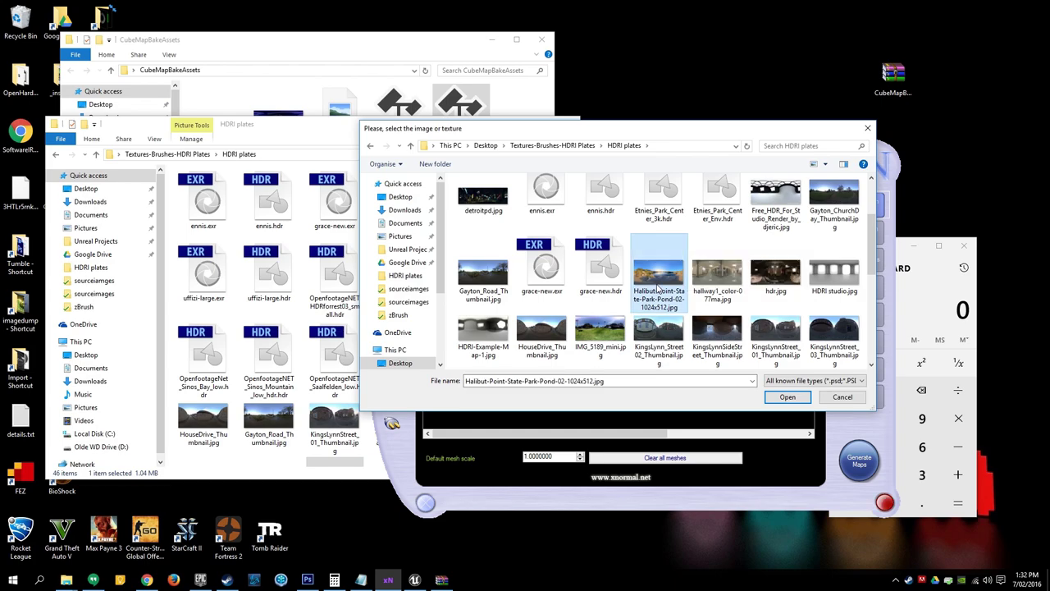
{"action": "left_click", "coordinate": [787, 397]}
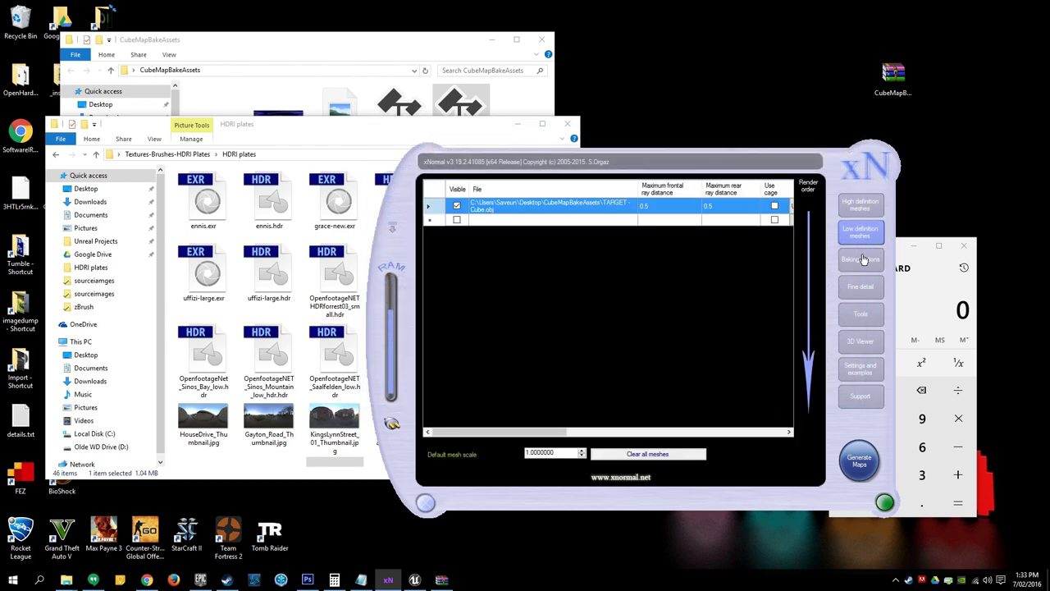
In Baking options, keep the output size at 4096 × 512 with Bake base texture ticked.
{"action": "left_click", "coordinate": [862, 260]}
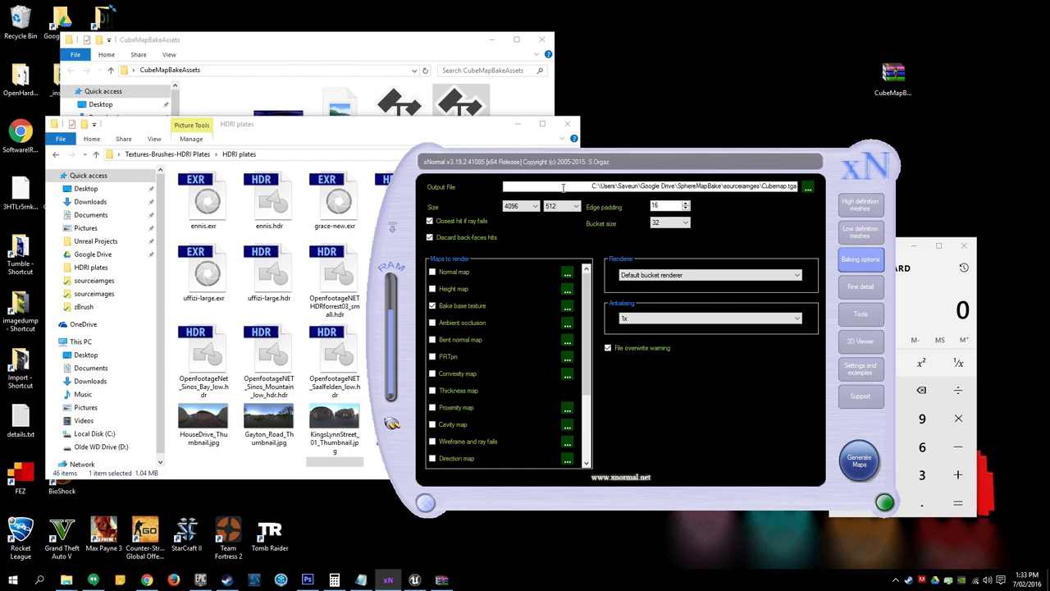
{"action": "left_click_drag", "start_coordinate": [519, 169], "coordinate": [482, 123]}
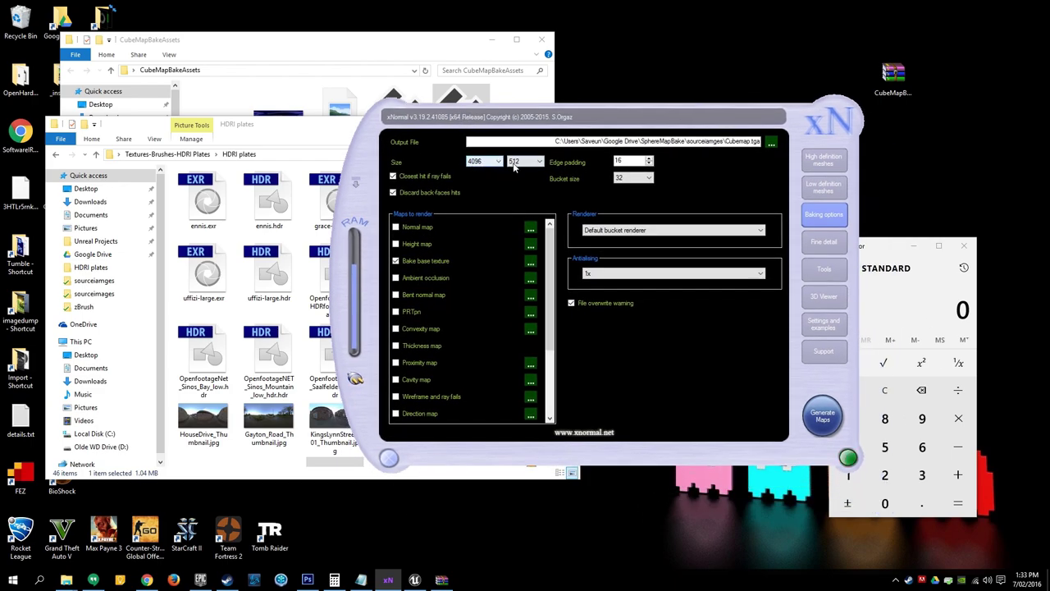
{"action": "left_click", "coordinate": [489, 166]}
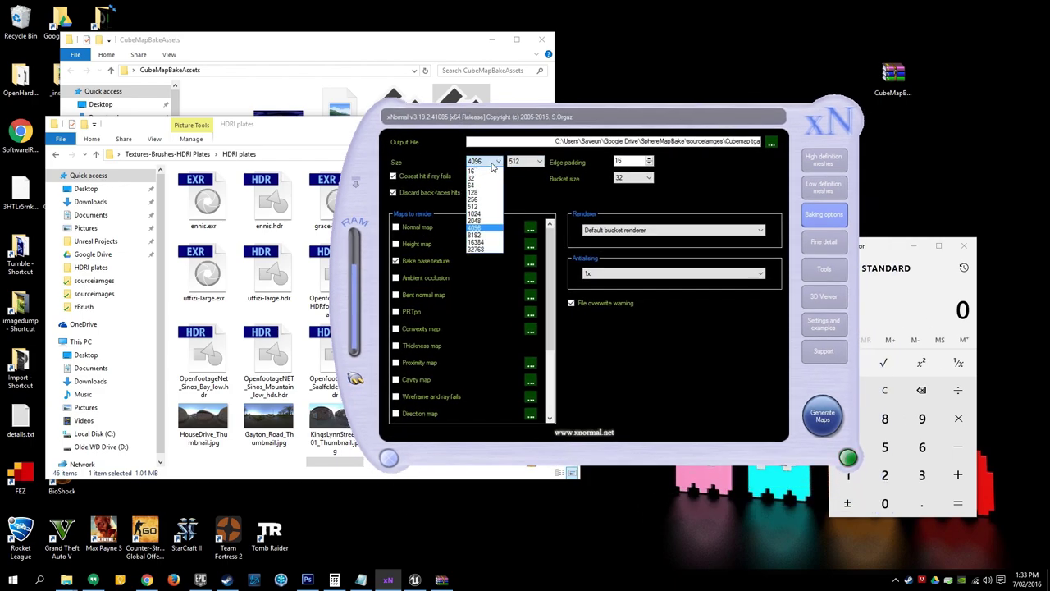
{"action": "left_click", "coordinate": [479, 229]}
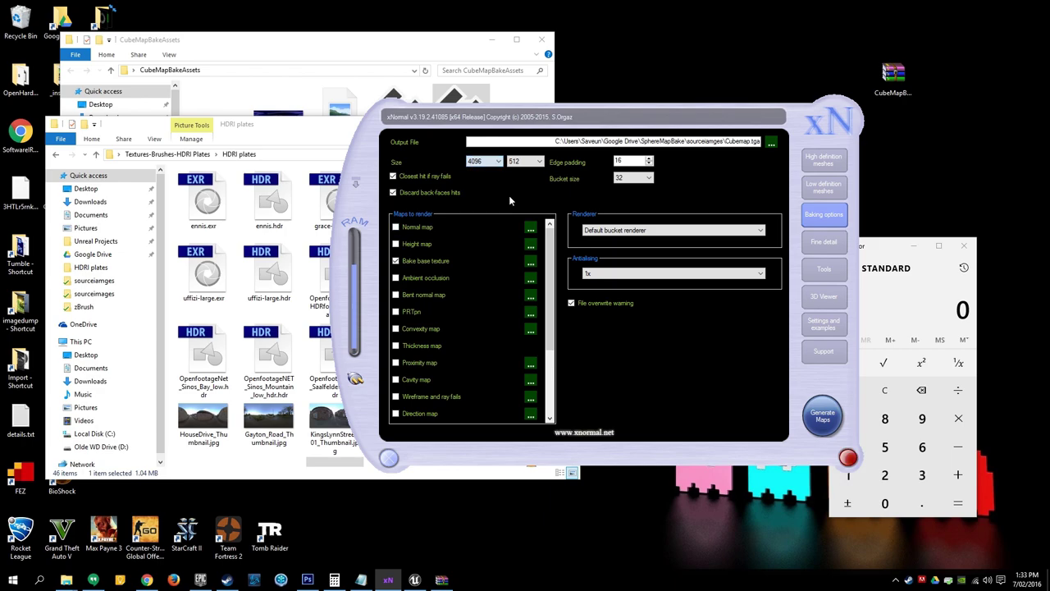
{"action": "left_click", "coordinate": [525, 161]}
{"action": "left_click", "coordinate": [525, 160]}
Generate the Cubemap.tga six-face strip and close the finished preview.
{"action": "left_click", "coordinate": [823, 420]}
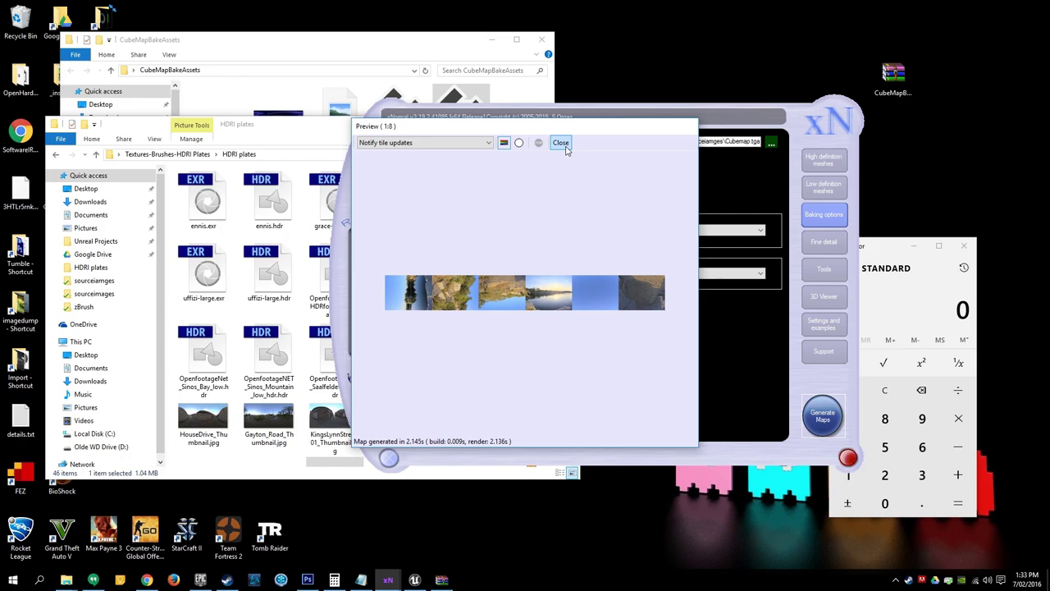
{"action": "left_click", "coordinate": [561, 142]}
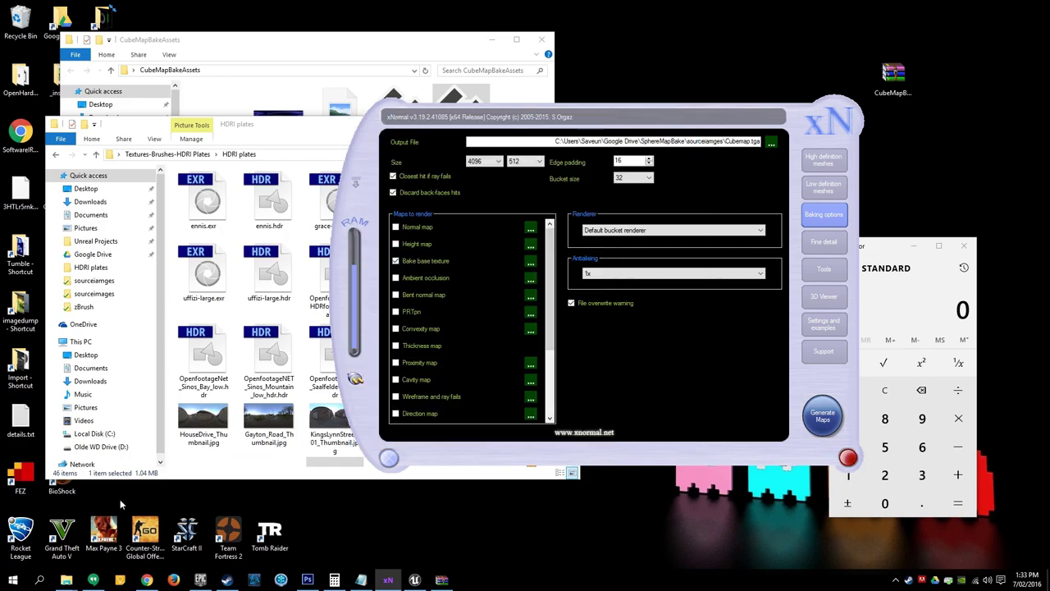
Bring the sourceiamges folder window forward and select Cubemap_baseTexBaked.tga.
{"action": "mouse_move", "coordinate": [67, 581]}
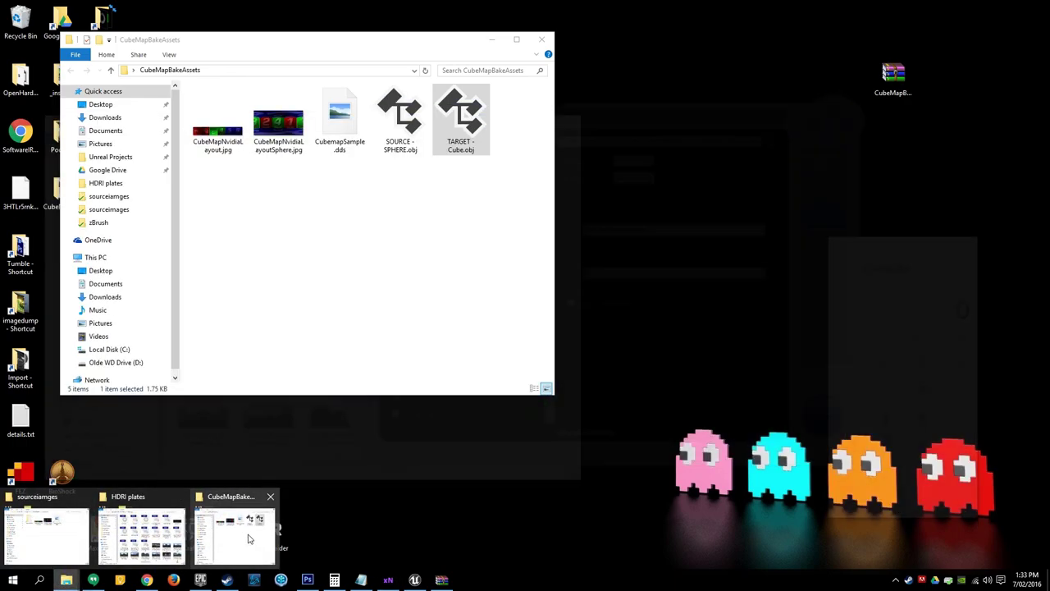
{"action": "mouse_move", "coordinate": [48, 526]}
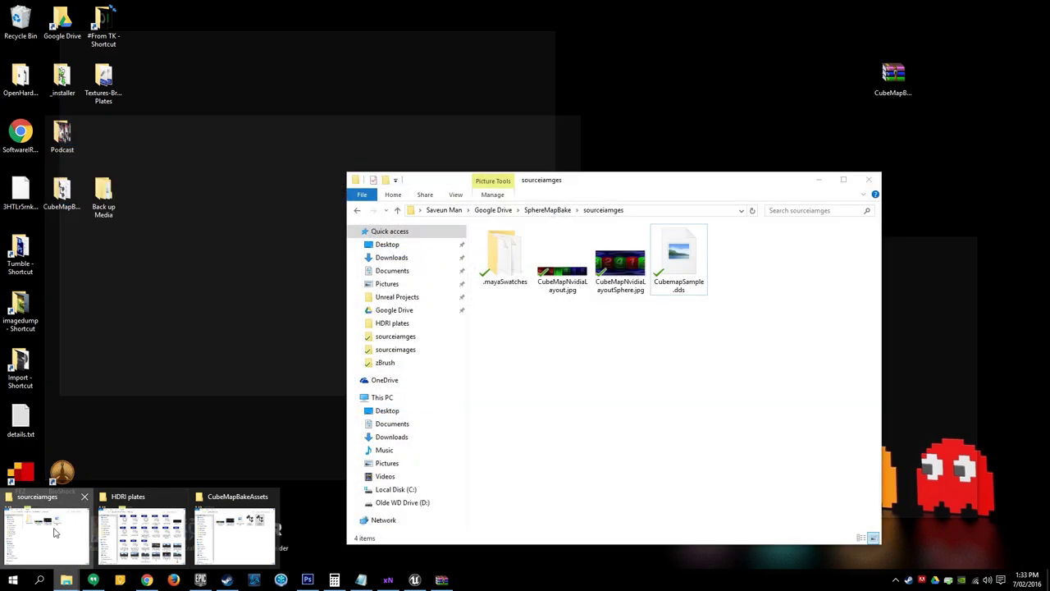
{"action": "left_click", "coordinate": [48, 529]}
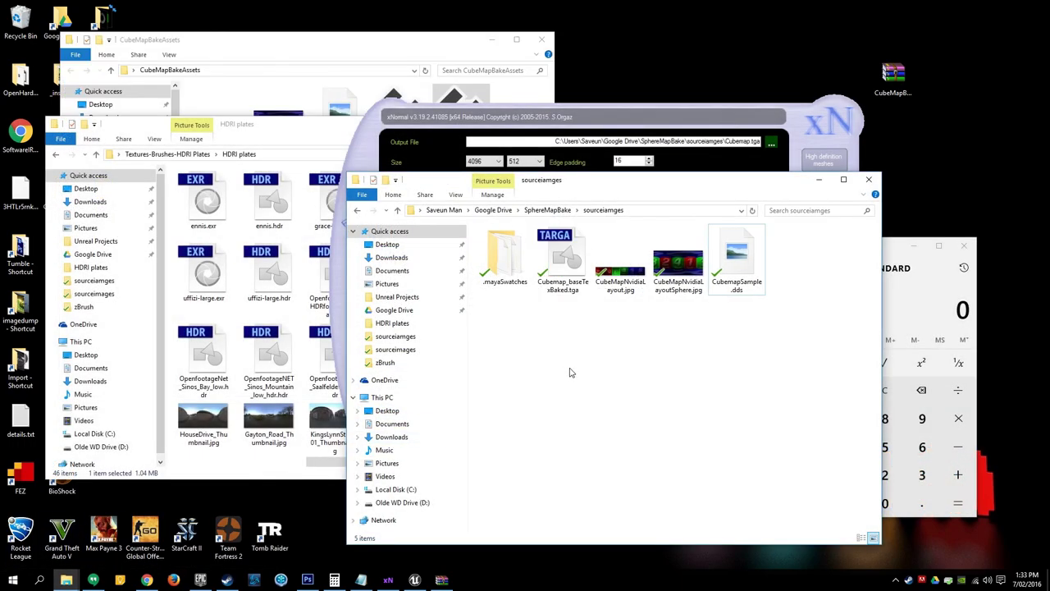
{"action": "left_click", "coordinate": [566, 267]}
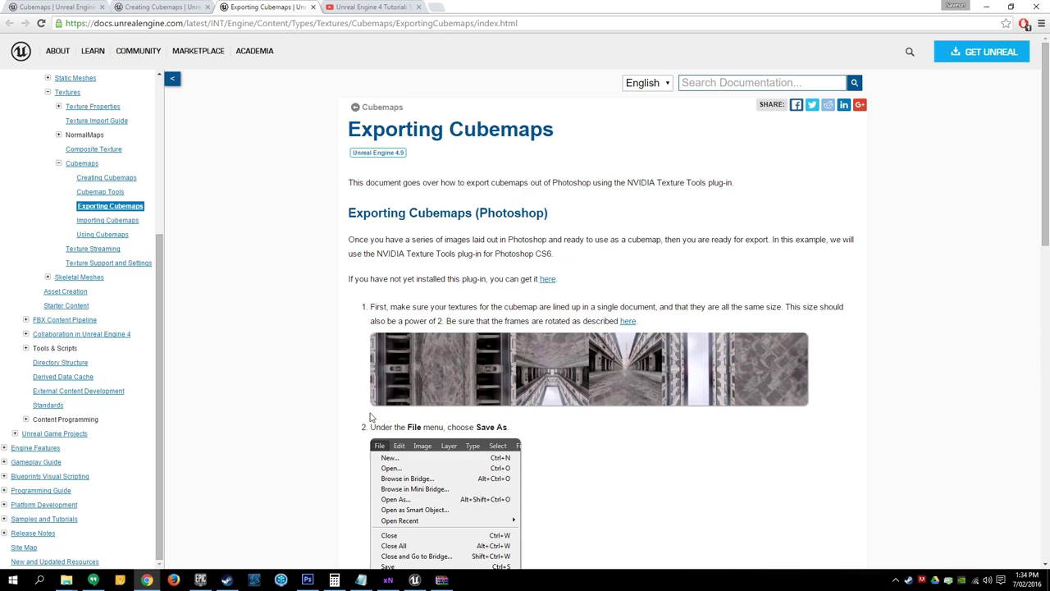
Compute 512 × 6 = 3,072 in Calculator and copy the result.
{"action": "key", "text": "XF86Calculator"}
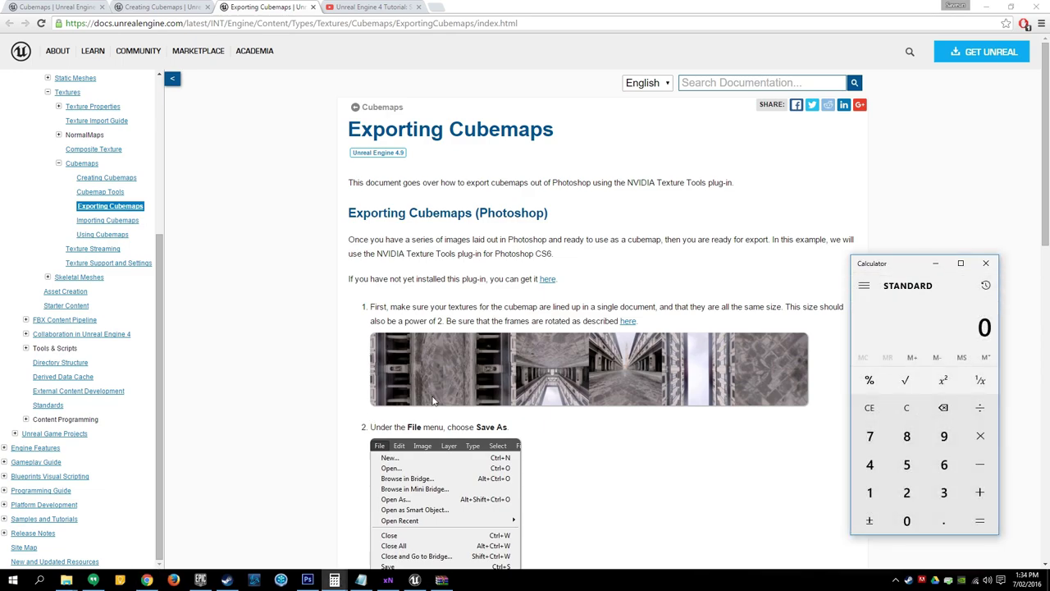
{"action": "left_click_drag", "start_coordinate": [941, 281], "coordinate": [463, 154]}
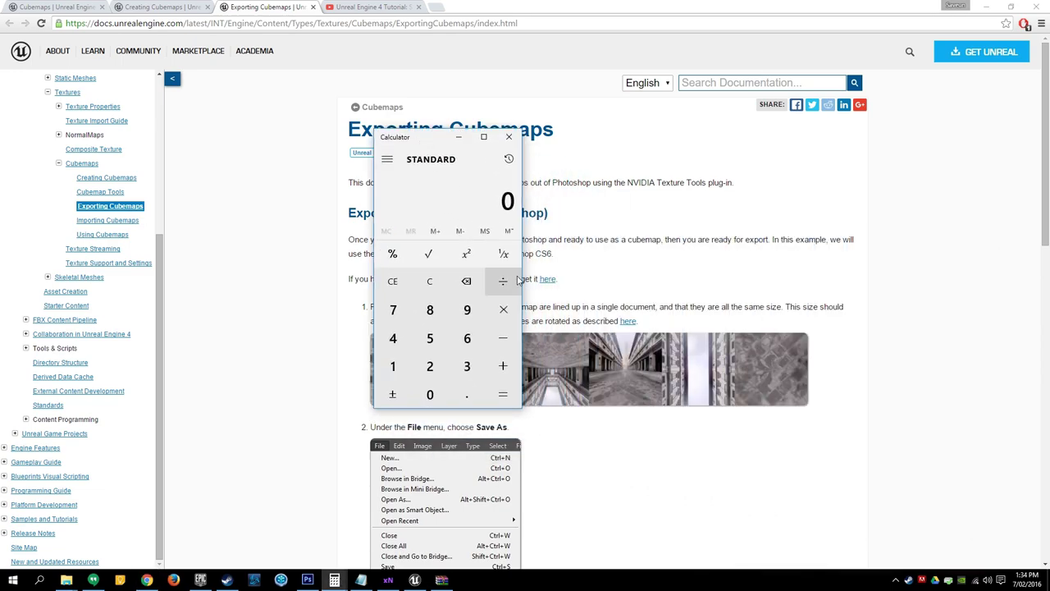
{"action": "type", "text": "512"}
{"action": "type", "text": "6"}
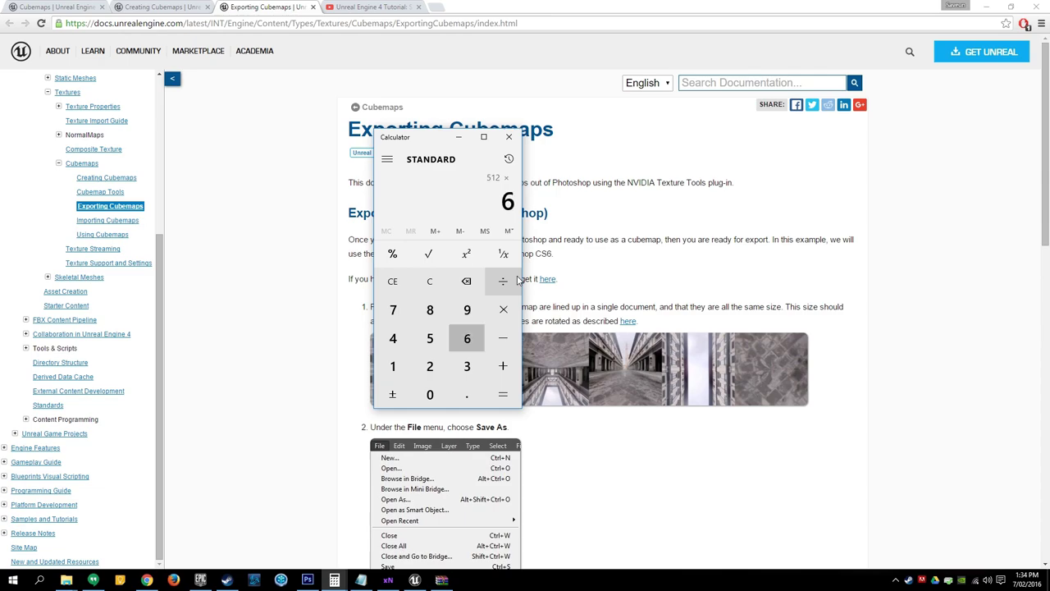
{"action": "key", "text": "Return"}
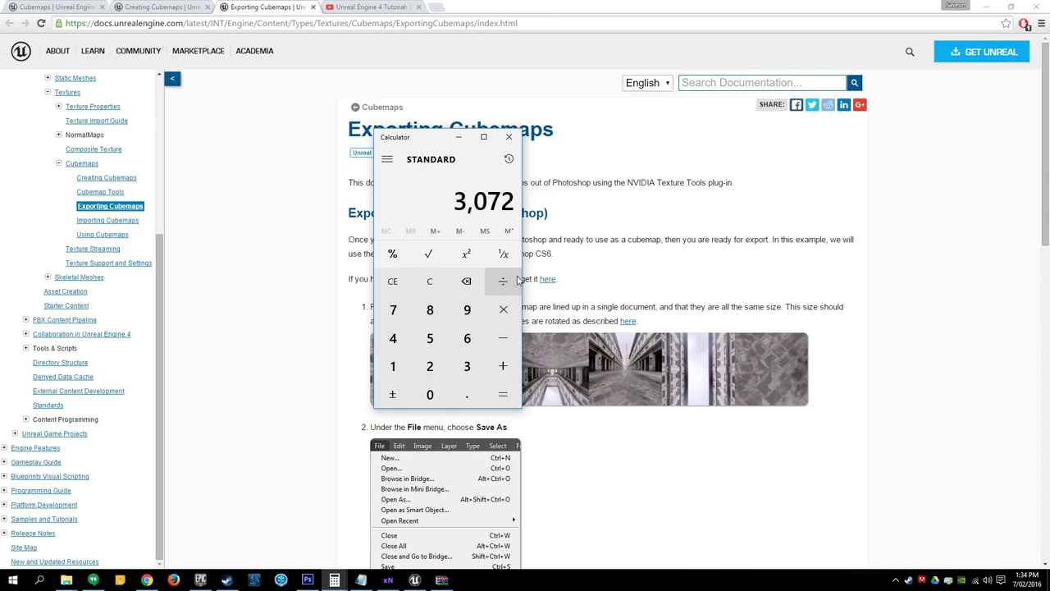
{"action": "right_click", "coordinate": [491, 212]}
{"action": "left_click", "coordinate": [487, 174]}
Set Cubemap_baseTexBaked.tga's width to 3072 pixels in Image Size, giving 3072 × 512.
{"action": "left_click", "coordinate": [311, 573]}
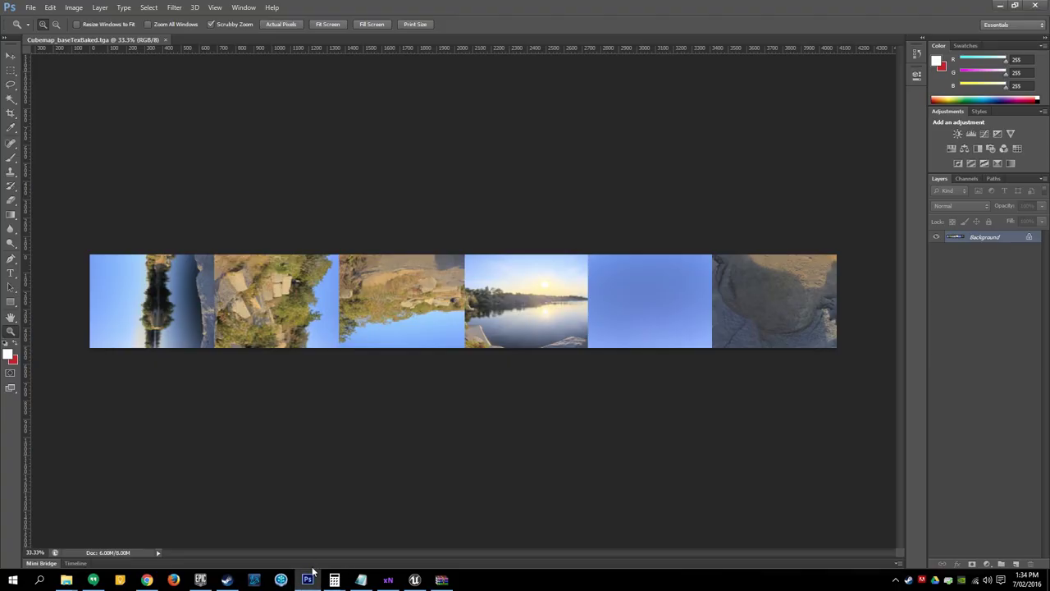
{"action": "left_click", "coordinate": [74, 7]}
{"action": "left_click", "coordinate": [106, 88]}
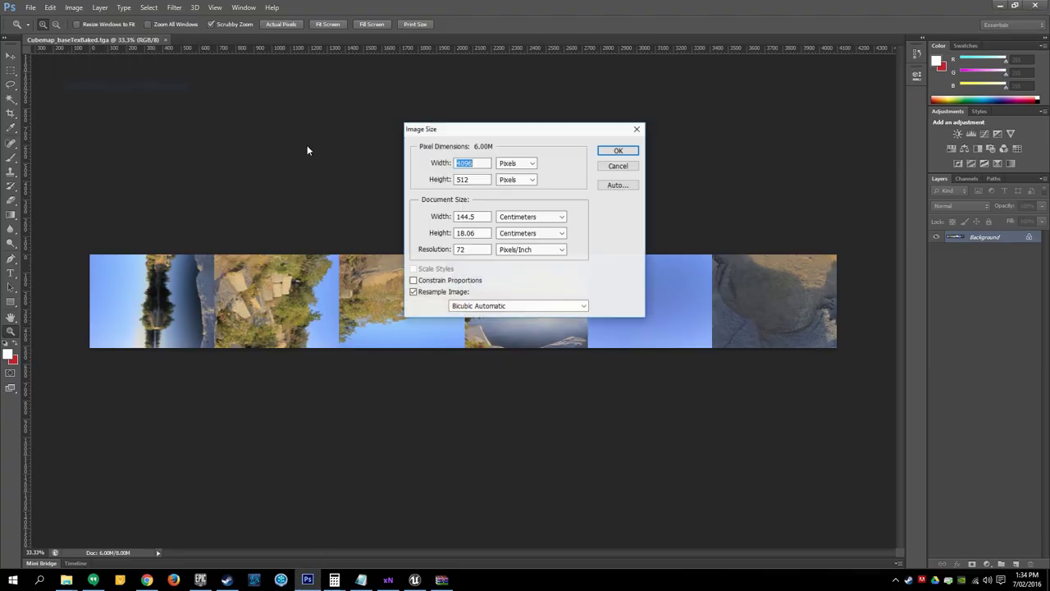
{"action": "type", "text": "3072"}
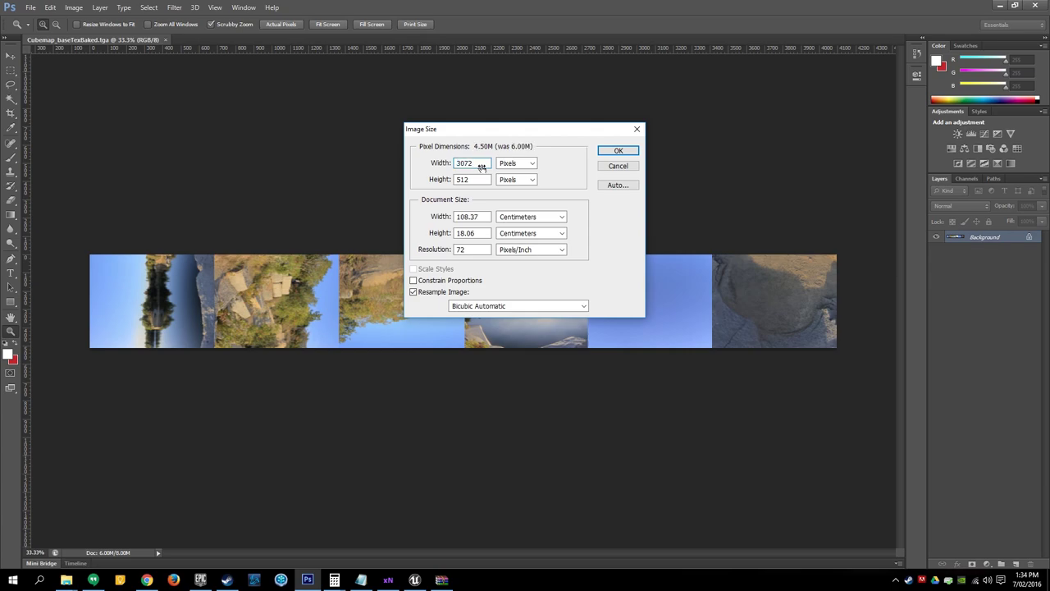
{"action": "left_click", "coordinate": [621, 150]}
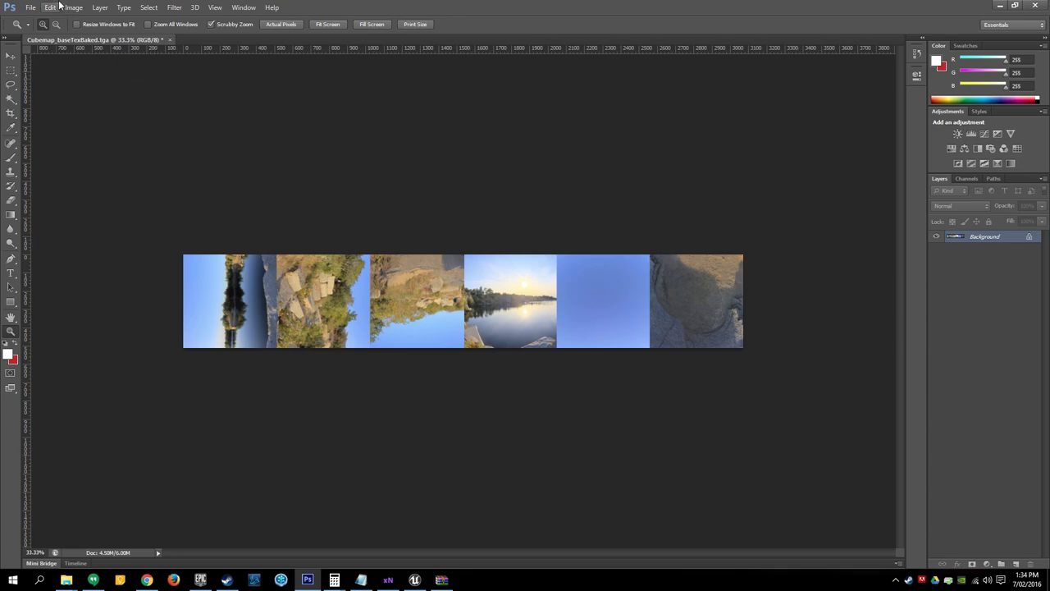
Save the strip as a D3D/DDS file named Cubemap_baseTexBaked.dds.
{"action": "left_click", "coordinate": [29, 9]}
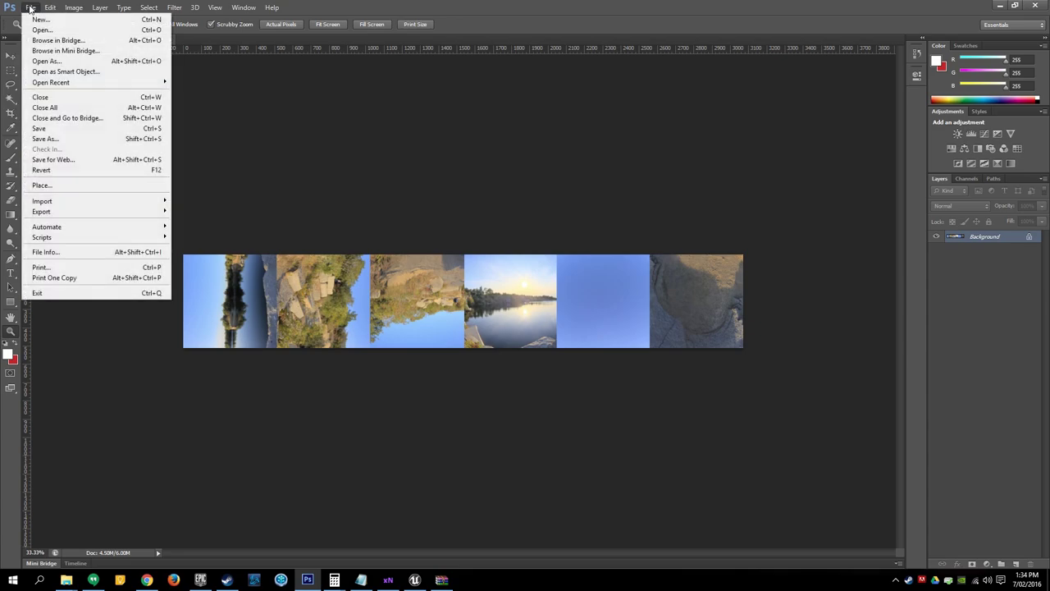
{"action": "left_click", "coordinate": [72, 139]}
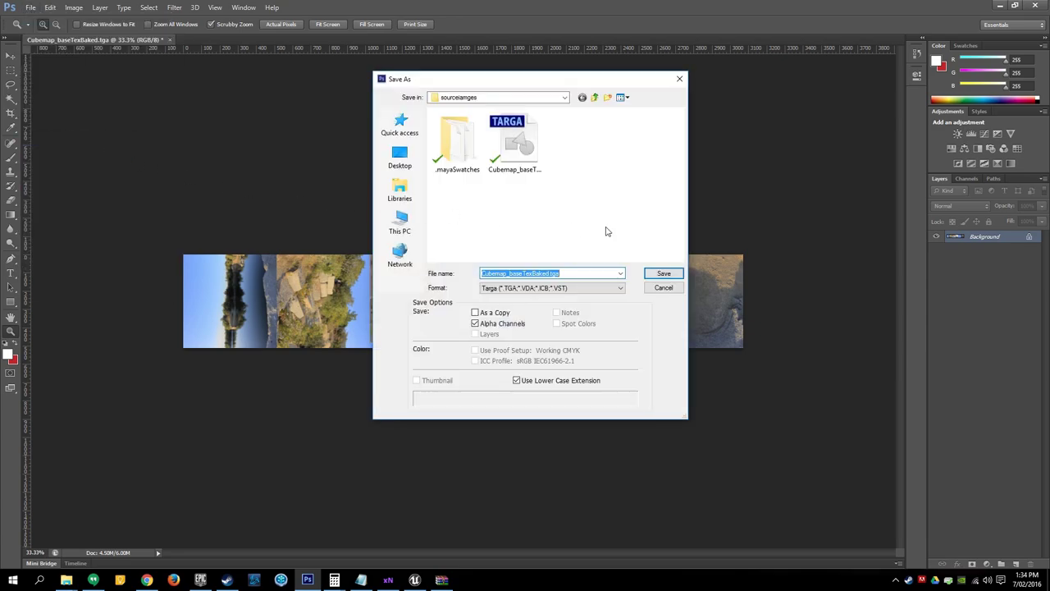
{"action": "left_click", "coordinate": [557, 288]}
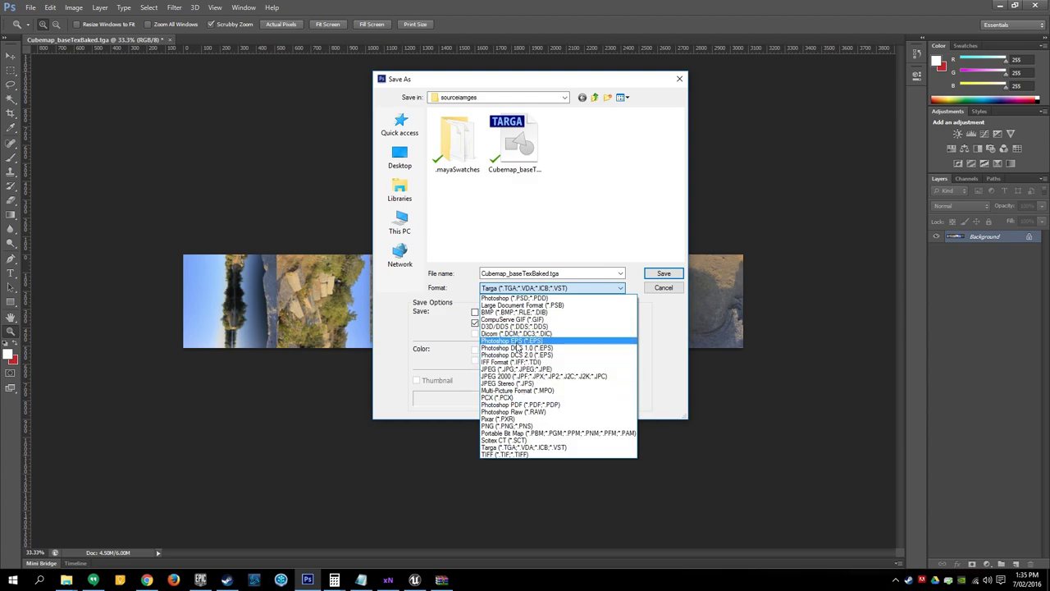
{"action": "left_click", "coordinate": [529, 327]}
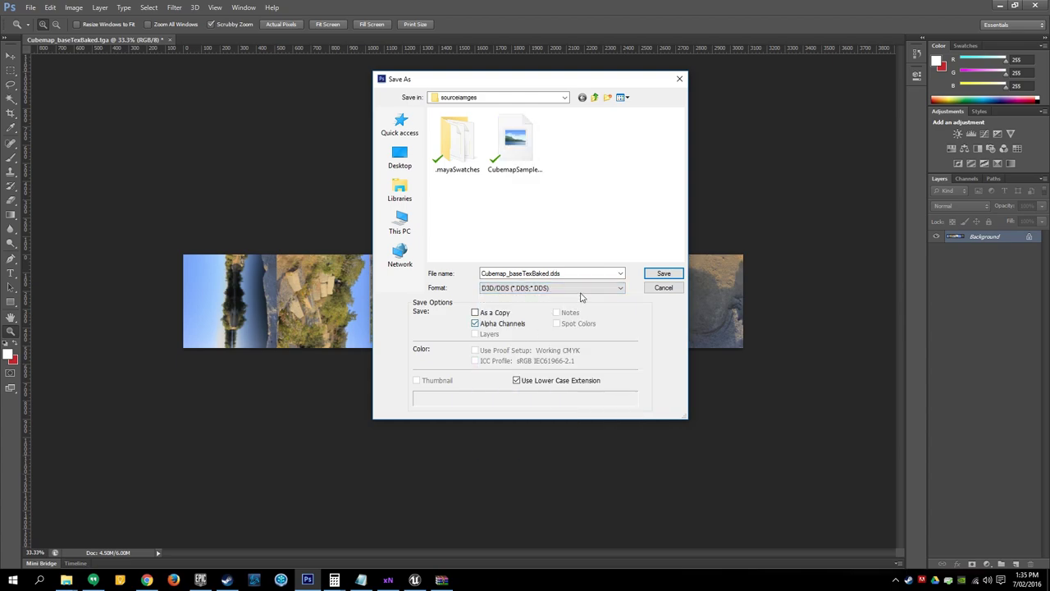
{"action": "left_click", "coordinate": [664, 274]}
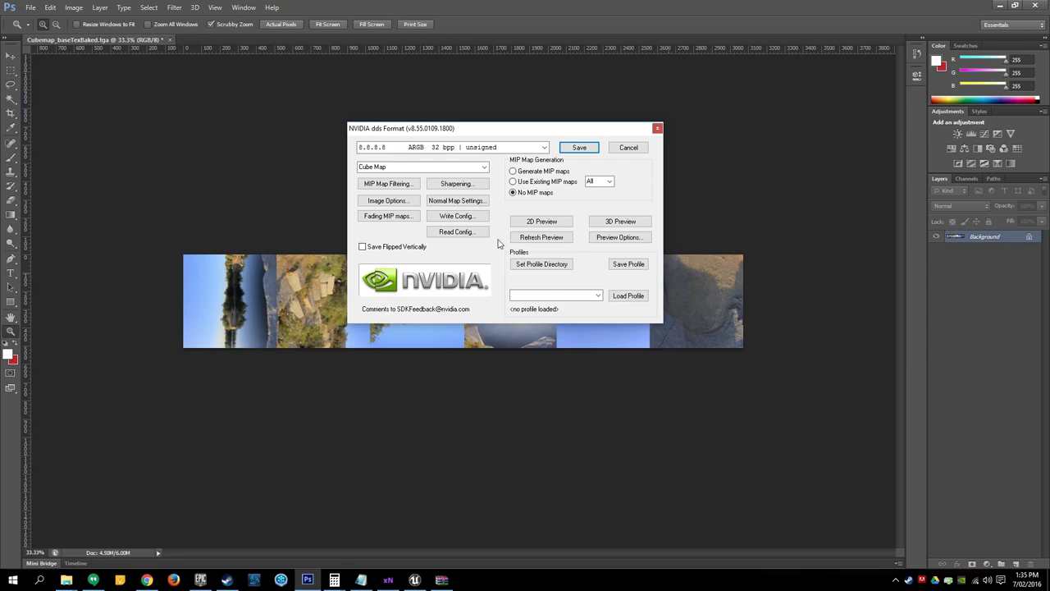
Check Unreal's cubemap docs, then export with 8.8.8.8 ARGB 32 bpp, Cube Map, no MIP maps.
{"action": "key", "text": "alt+Tab"}
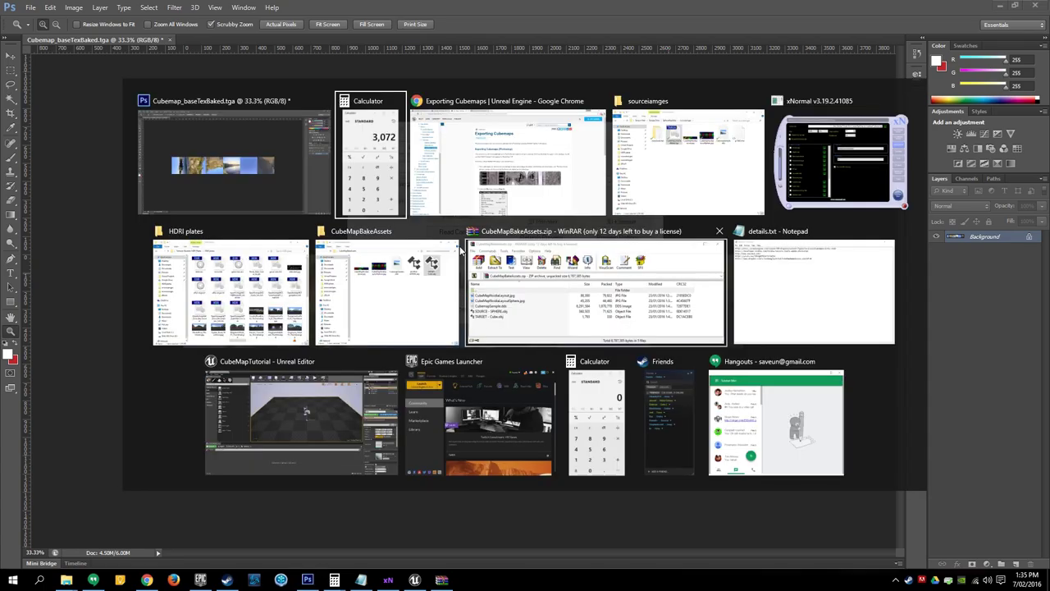
{"action": "left_click", "coordinate": [555, 161]}
{"action": "scroll", "coordinate": [300, 286], "scroll_direction": "down", "scroll_amount": 4}
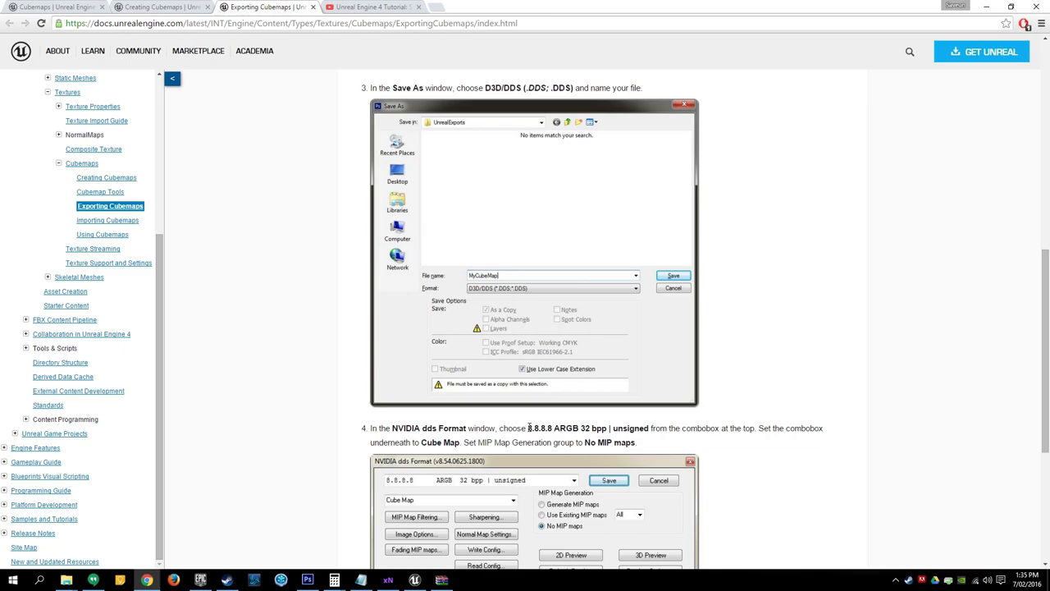
{"action": "left_click_drag", "start_coordinate": [529, 428], "coordinate": [627, 427]}
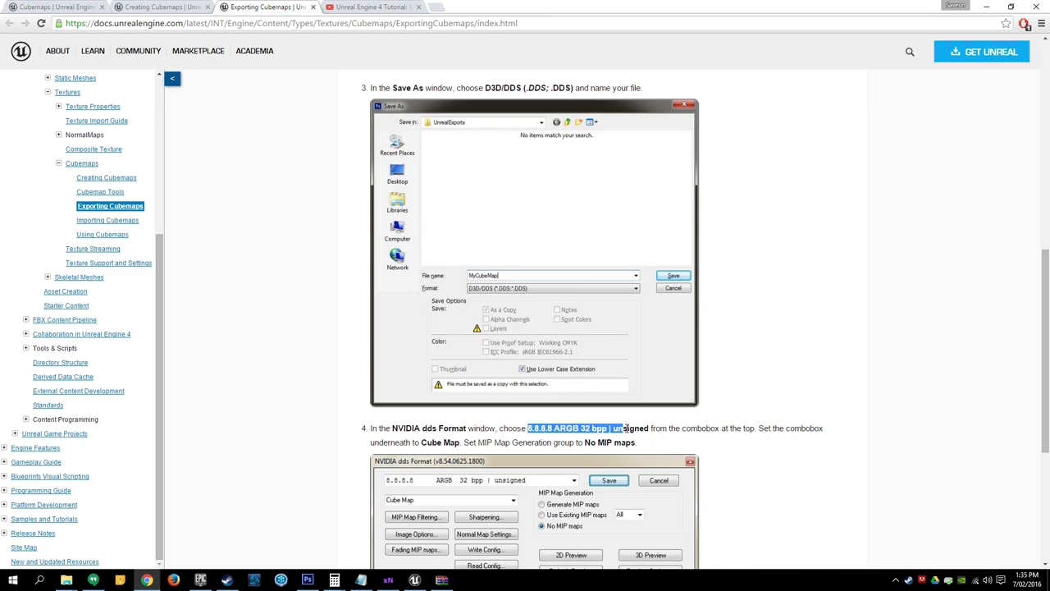
{"action": "key", "text": "alt+Tab"}
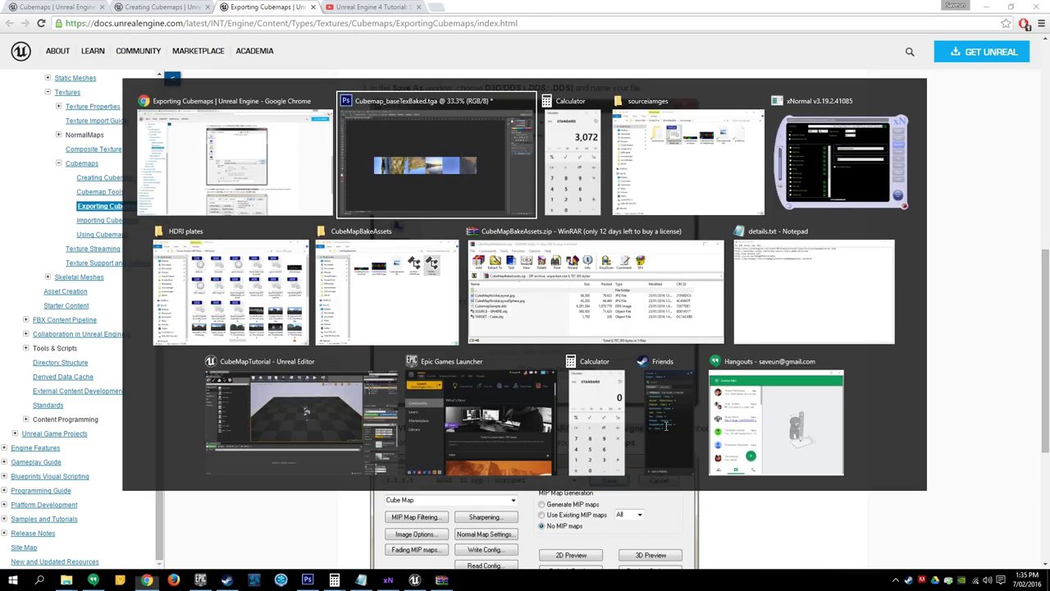
{"action": "left_click", "coordinate": [406, 169]}
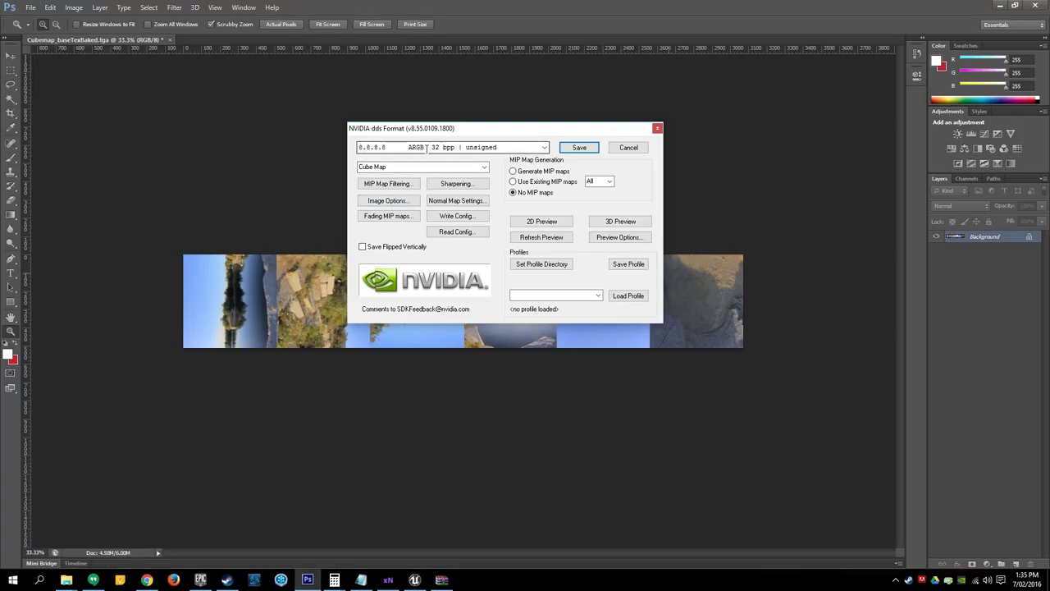
{"action": "left_click", "coordinate": [574, 152]}
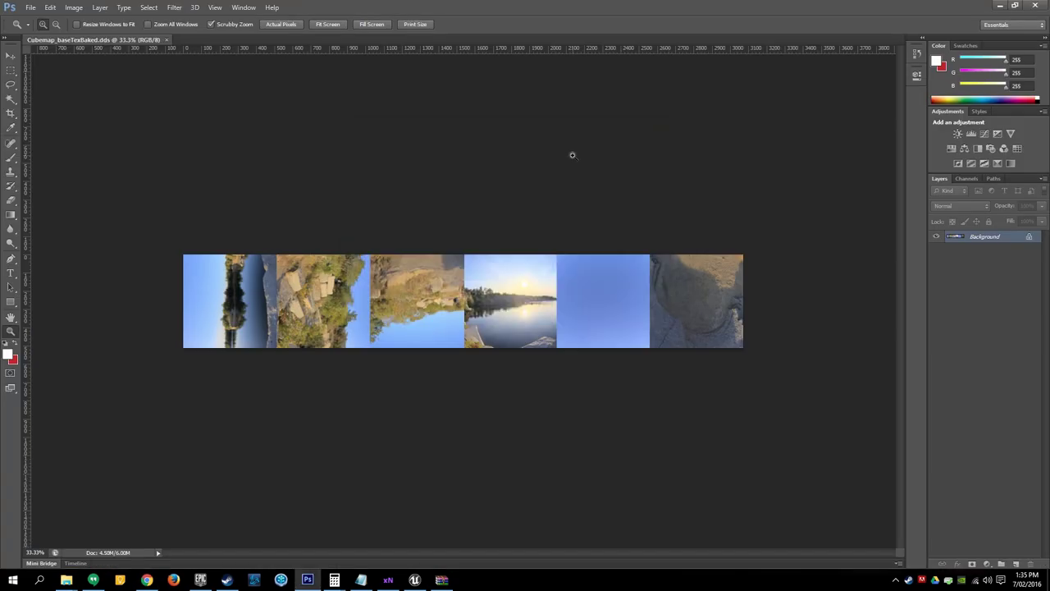
Drag Cubemap_baseTexBaked.dds from the sourceiamges folder into Unreal's Content Browser as a 512x512 Texture Cube.
{"action": "left_click", "coordinate": [1003, 5]}
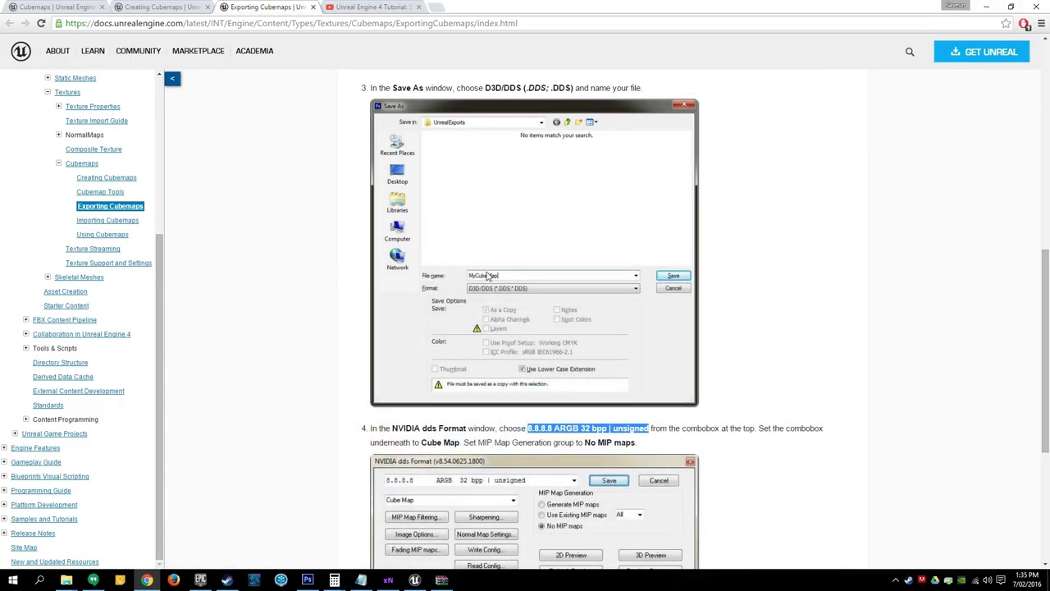
{"action": "left_click", "coordinate": [414, 580]}
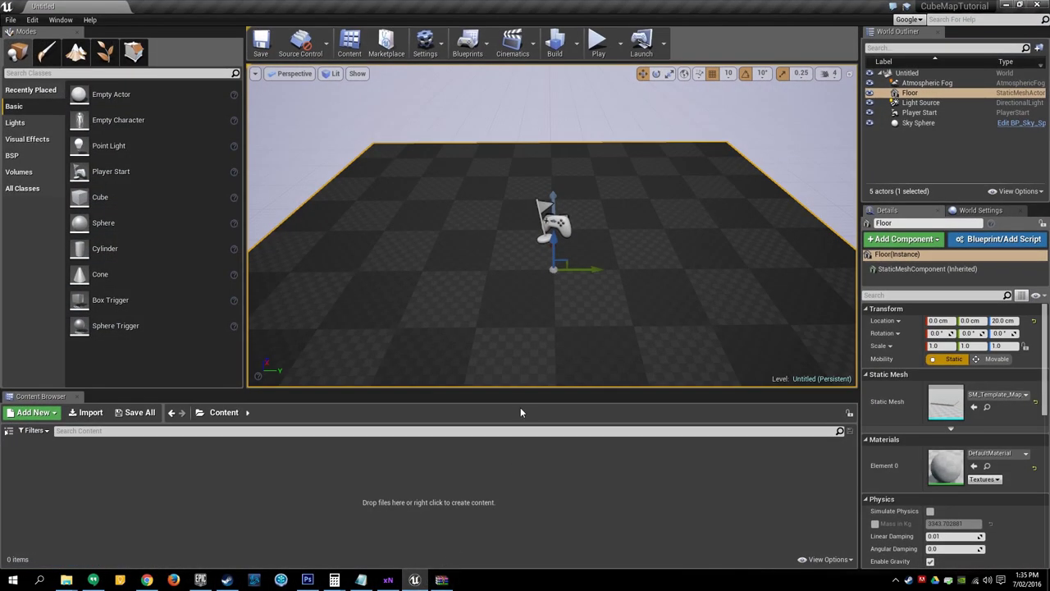
{"action": "mouse_move", "coordinate": [66, 580]}
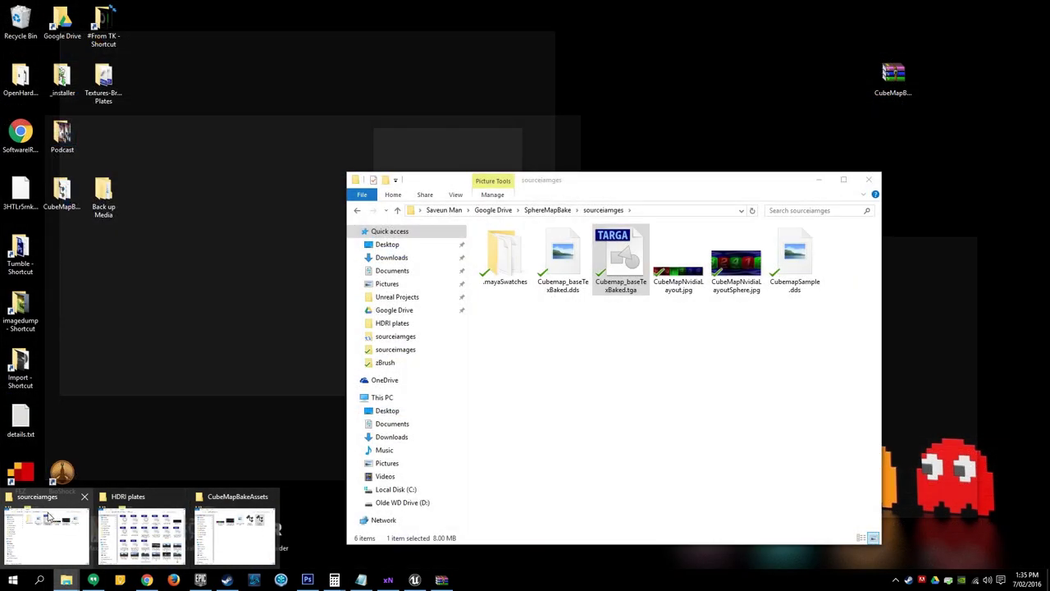
{"action": "left_click", "coordinate": [48, 516]}
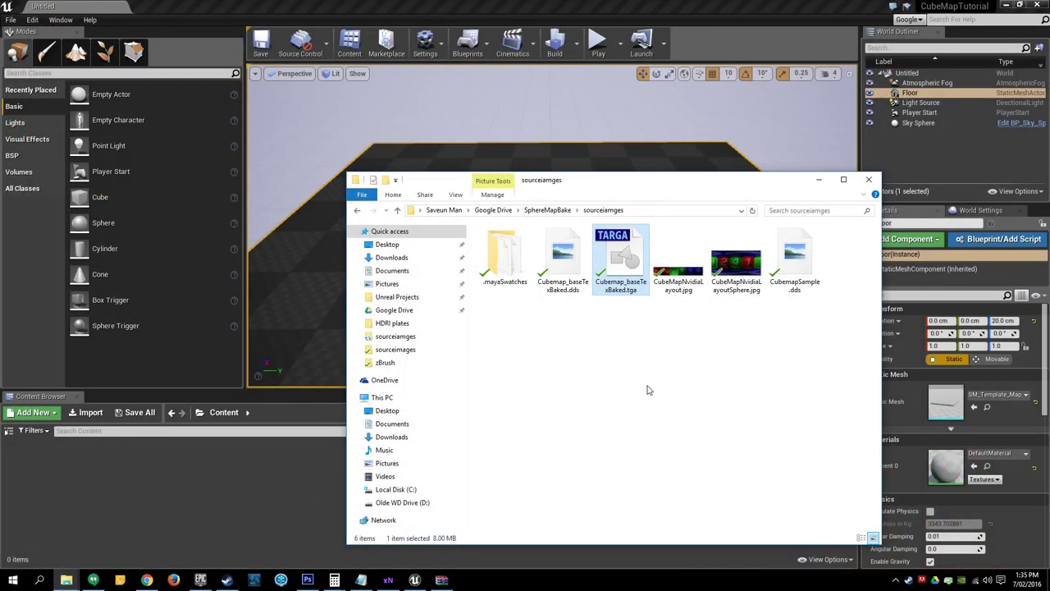
{"action": "left_click", "coordinate": [561, 261]}
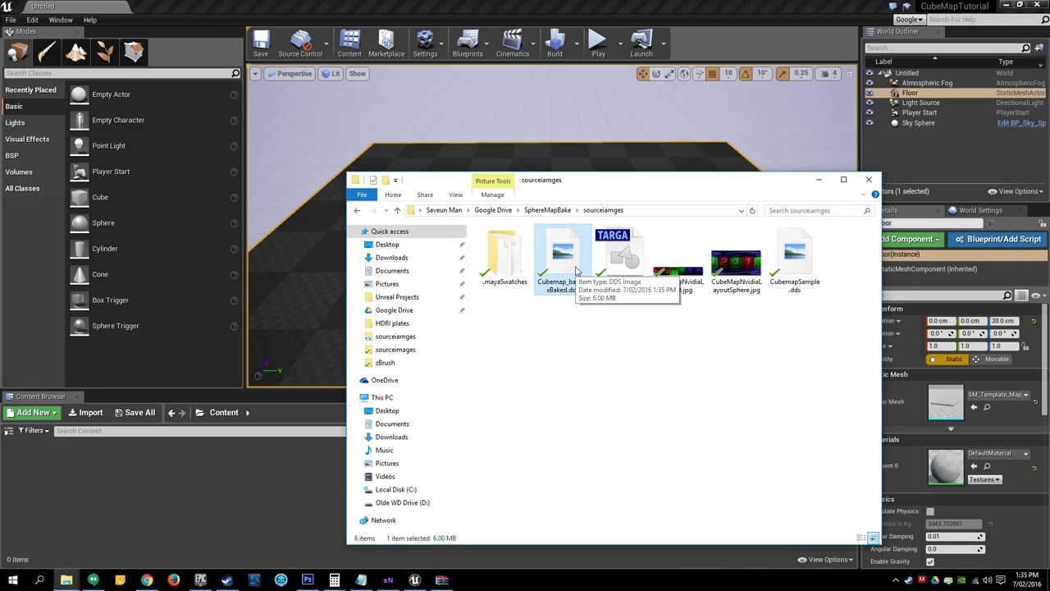
{"action": "left_click_drag", "start_coordinate": [572, 254], "coordinate": [195, 485]}
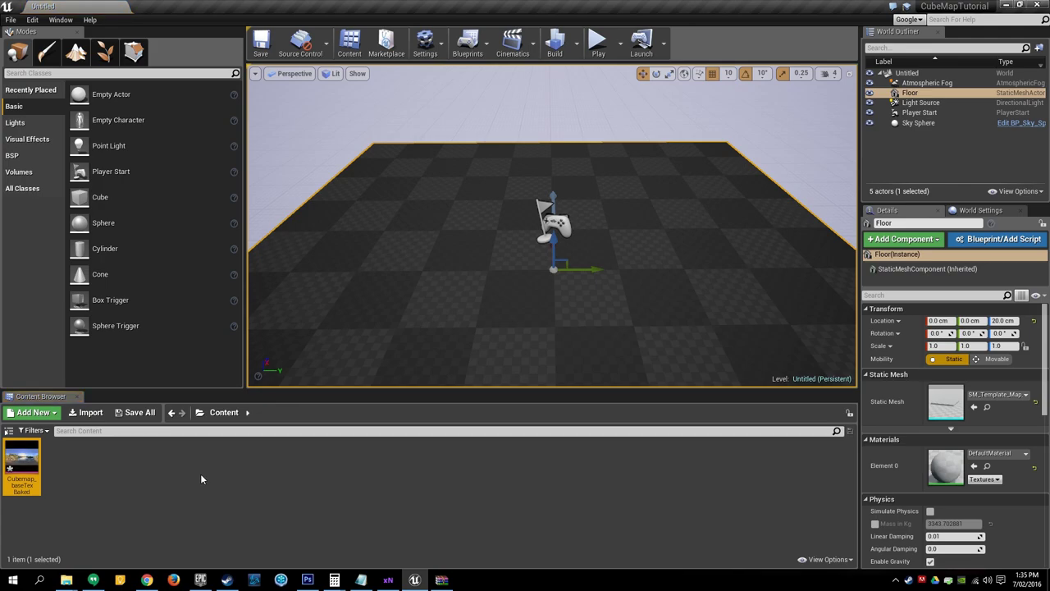
{"action": "double_click", "coordinate": [22, 465]}
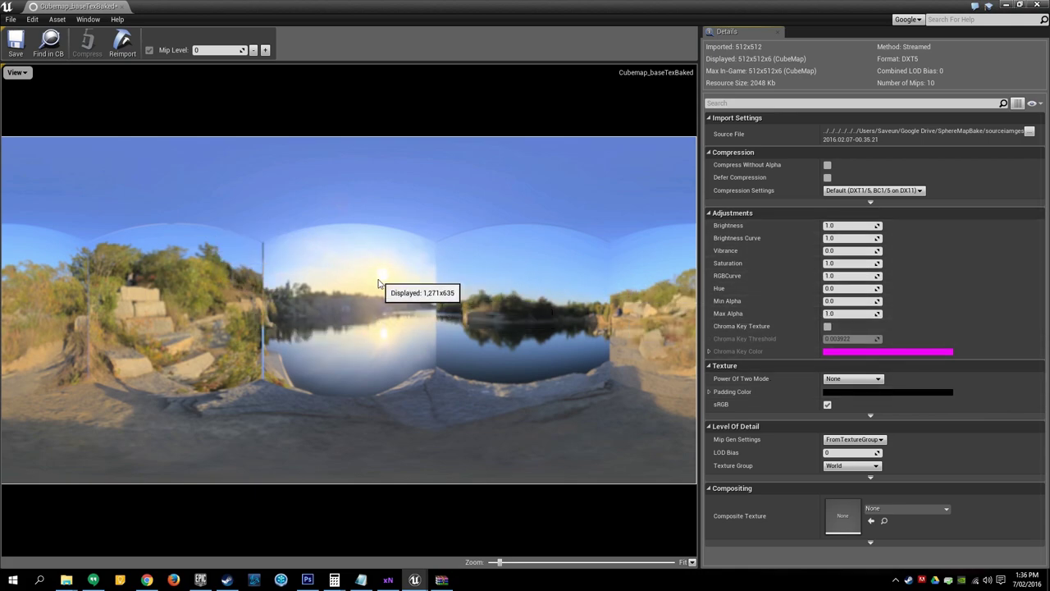
{"action": "left_click", "coordinate": [116, 5]}
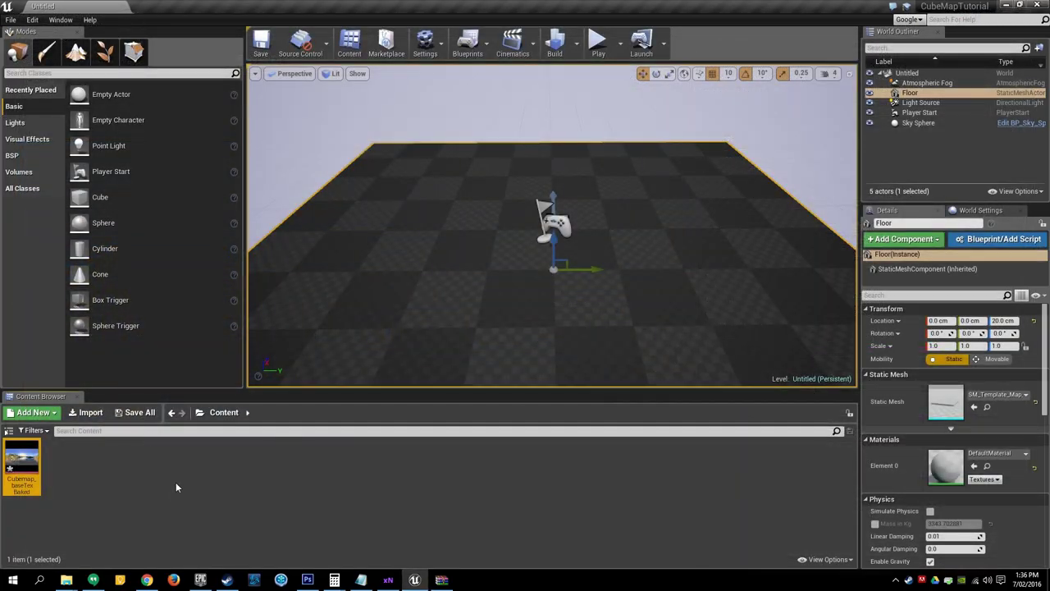
Switch to the browser's 'Unreal Engine 4 Tutorial: Space Skybox Creation' YouTube tab.
{"action": "left_click", "coordinate": [144, 581]}
{"action": "left_click", "coordinate": [373, 7]}
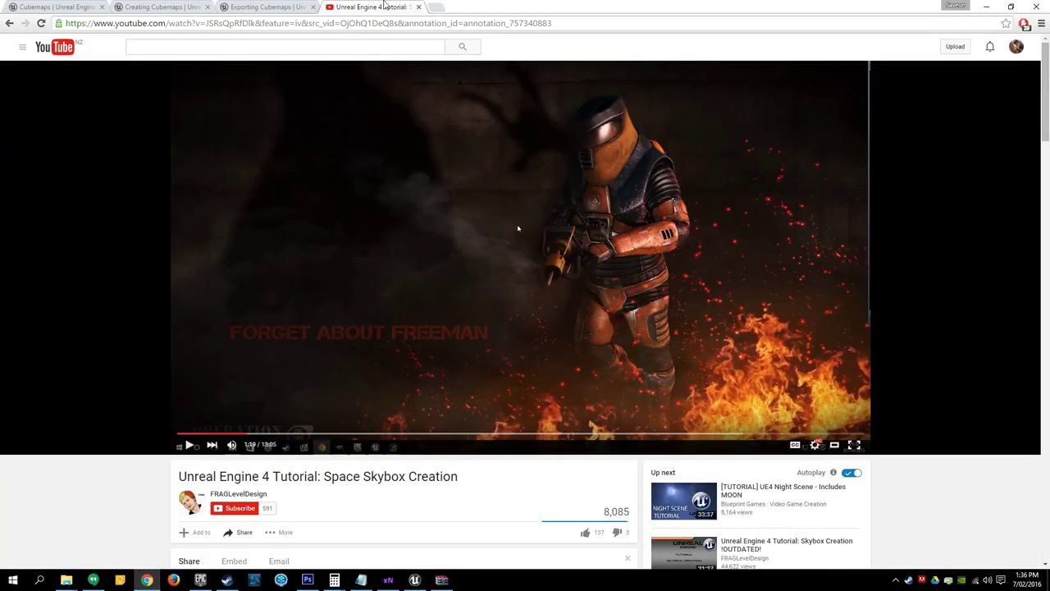